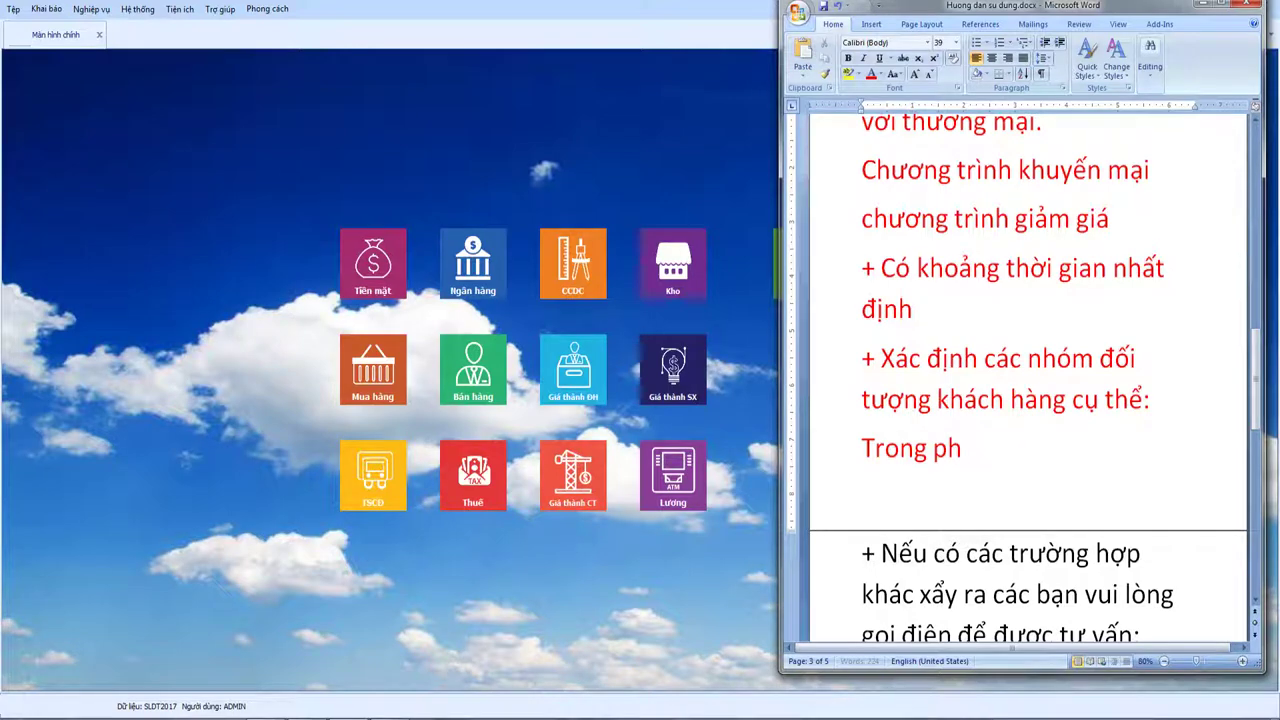
- Complete the line begun with "Trong ph" as "Trong phần tổ chức chương trình có 2 loại"
text(ần tổ c)
text(hức)
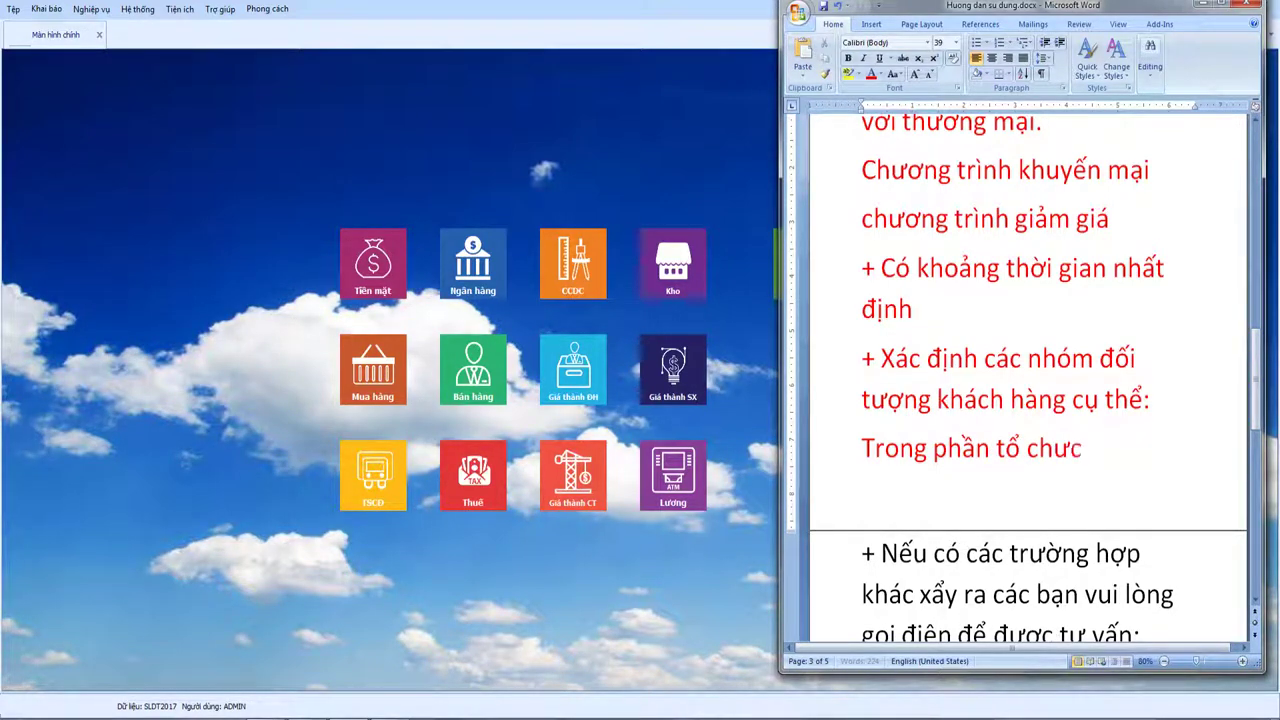
text( chương trình có )
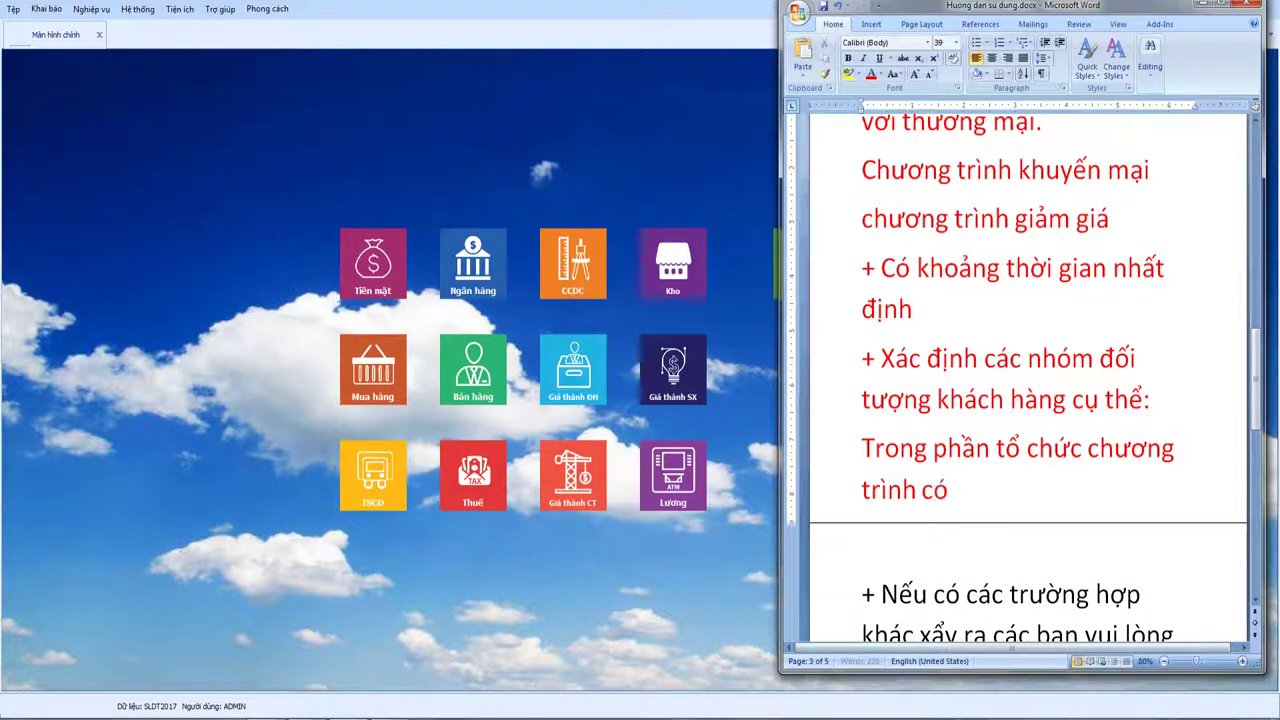
text(2 loai)
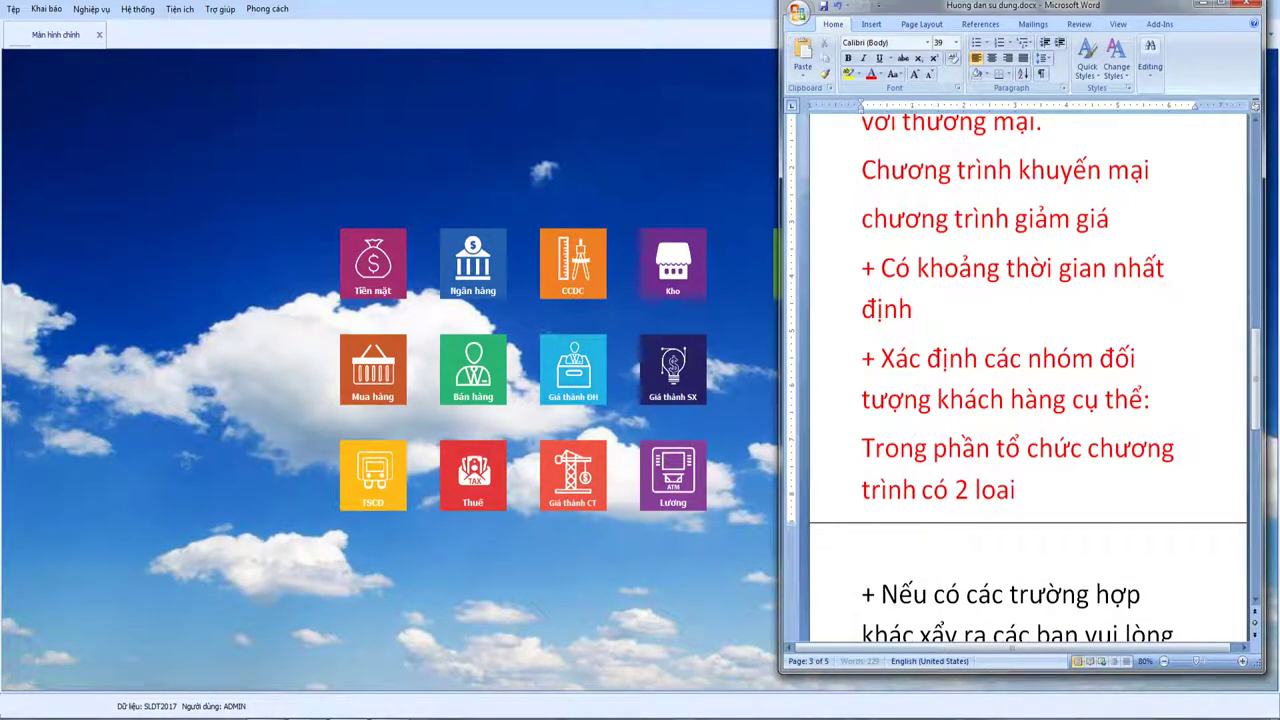
key(BackSpace)
key(BackSpace)
text(ại)
key(Return)
- List the two discount types on separate lines: "giảm theo tỷ lệ" and "giảm theo giá bán."
text(giảm th)
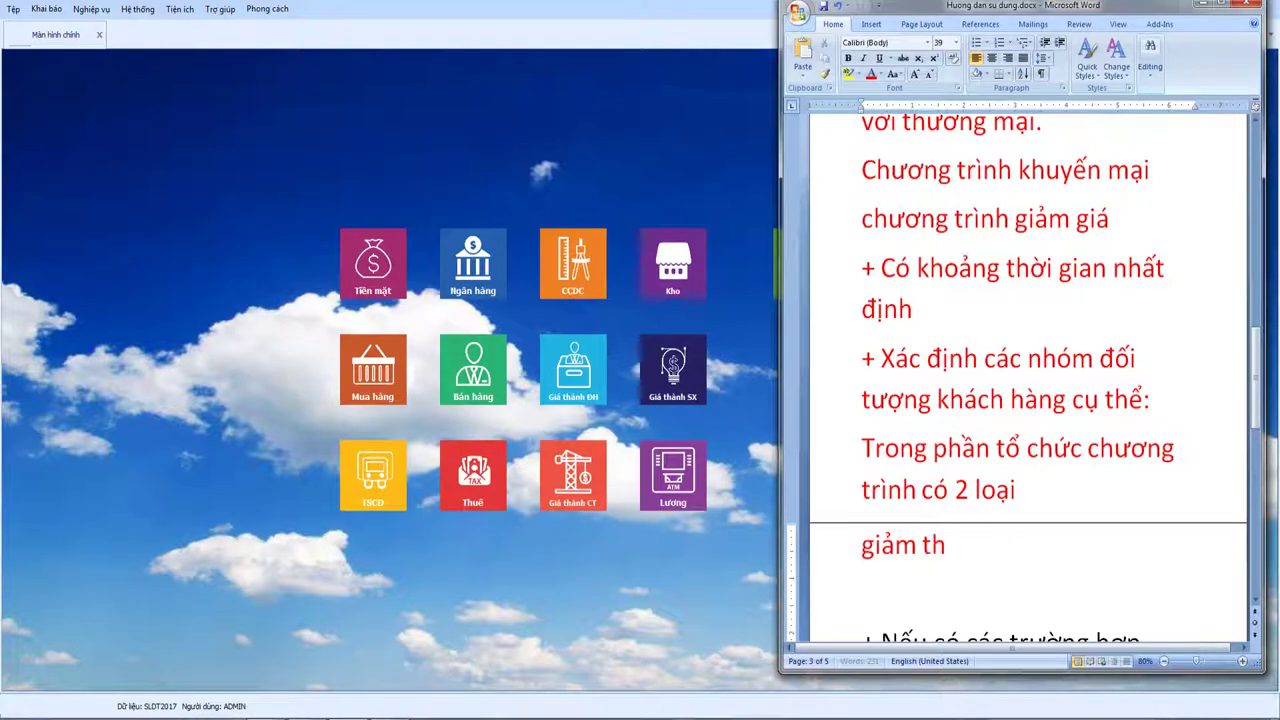
text(eo tỷ lệ)
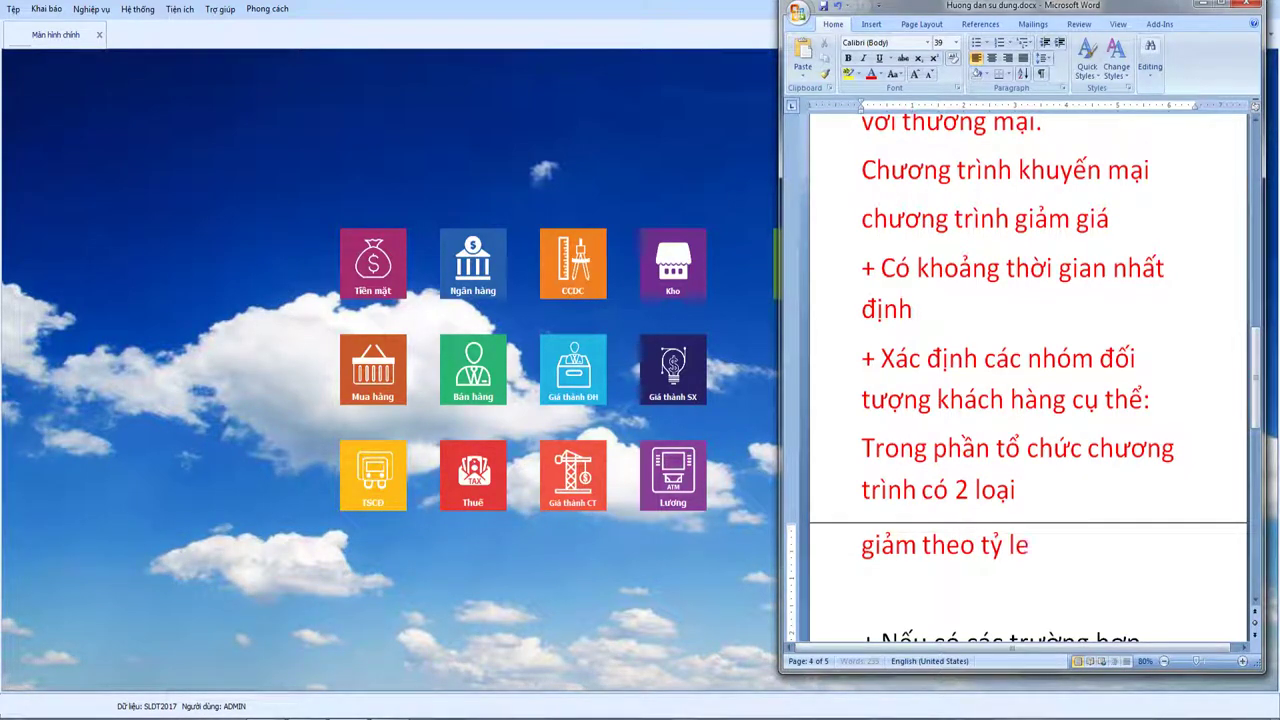
key(Return)
text(giảm gia)
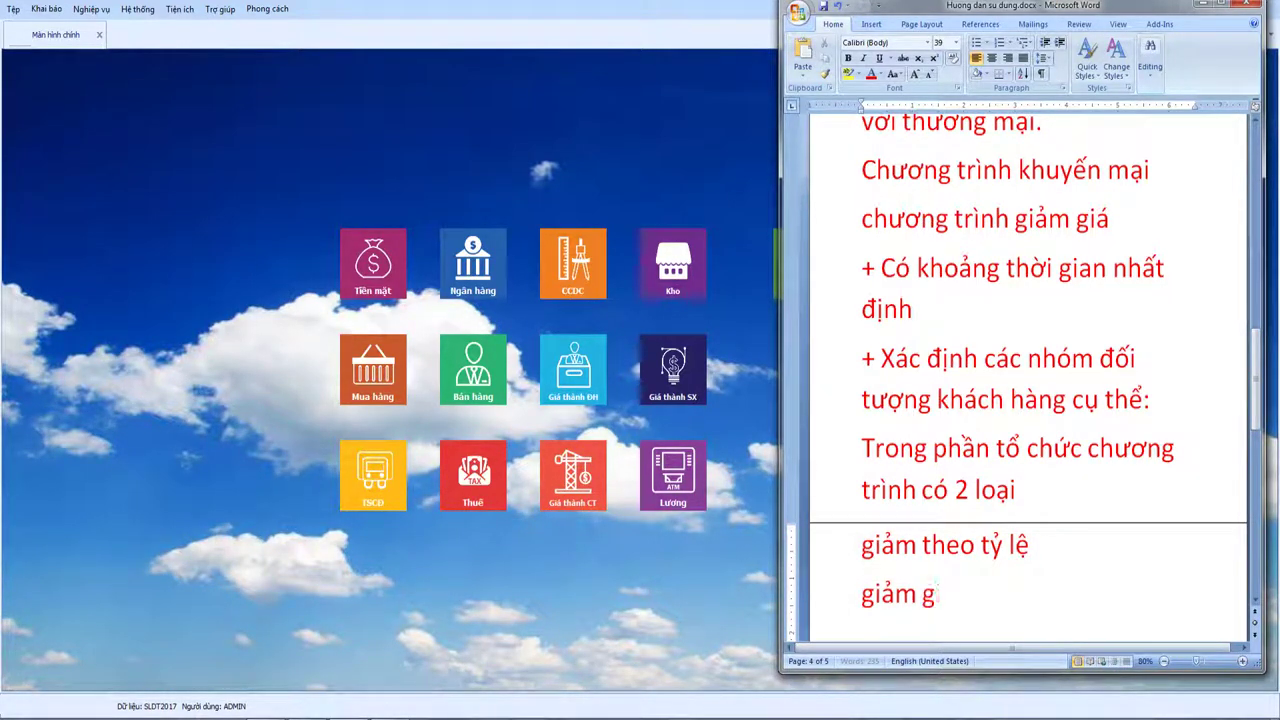
key(BackSpace)
key(BackSpace)
key(BackSpace)
text(theo gia)
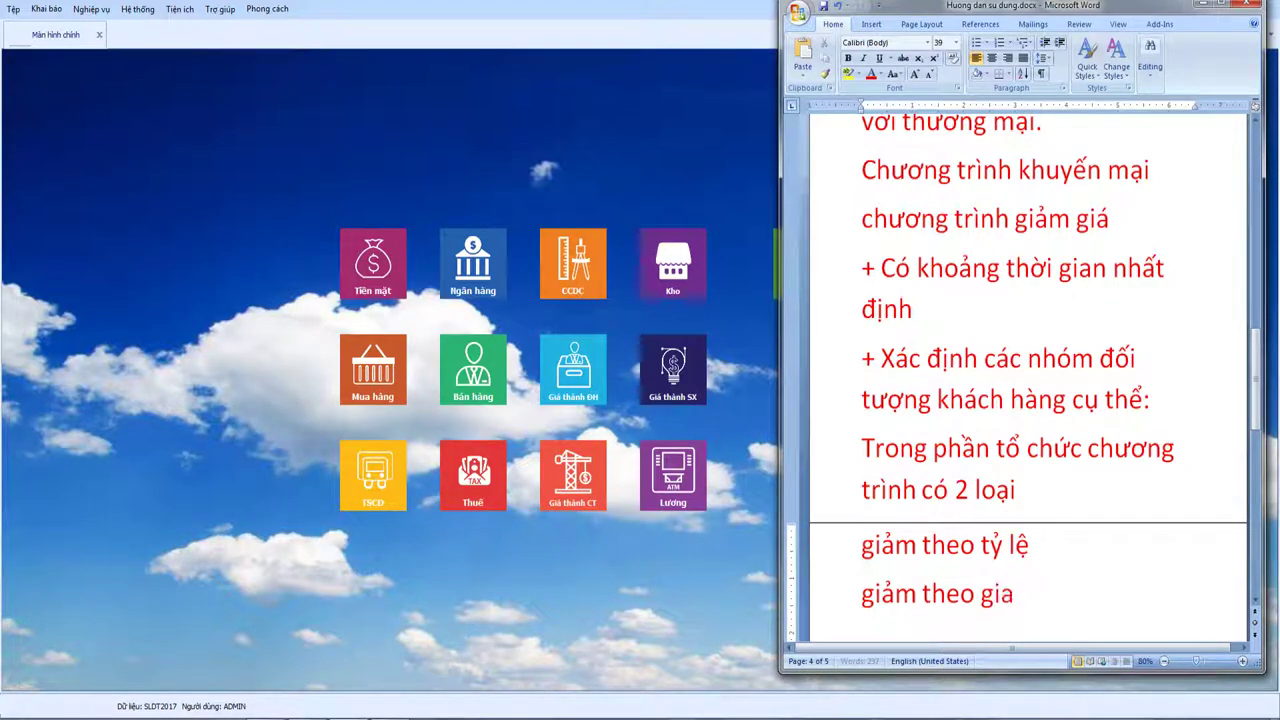
text( bạn)
text(.)
key(Return)
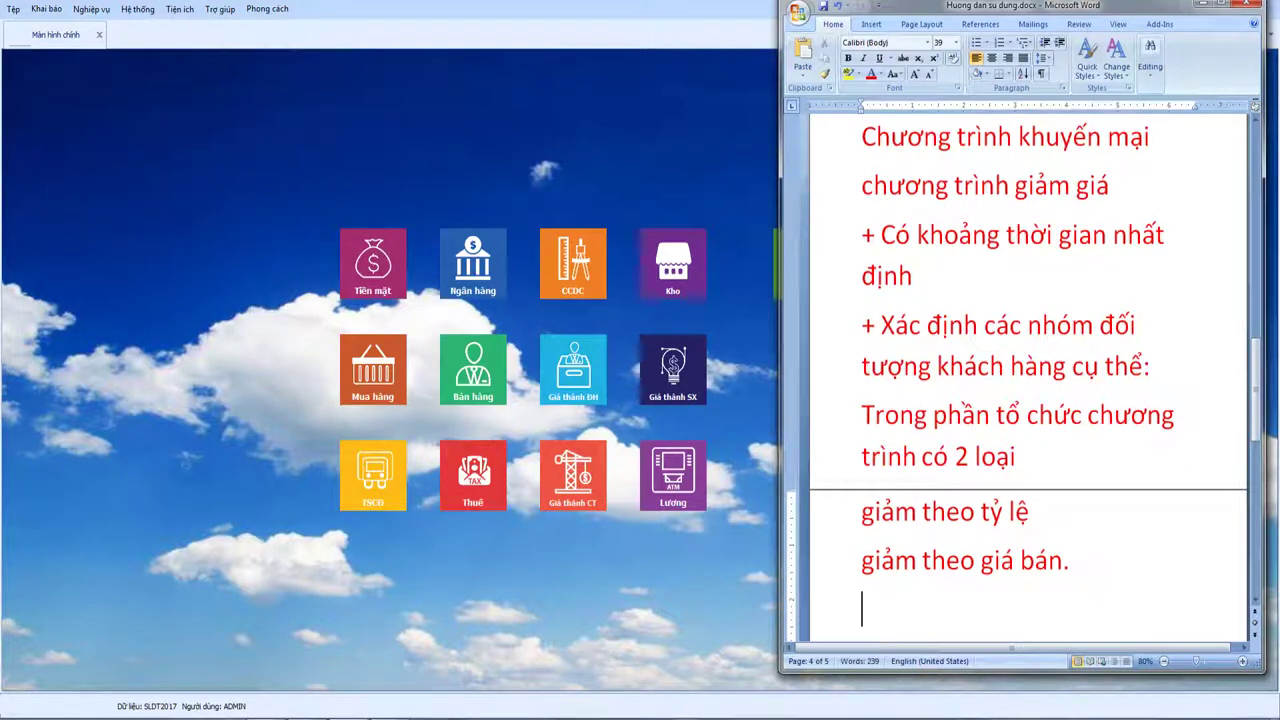
- Write a new paragraph beginning "Nếu các khai báo 1 loại hàng hóa chỉ áp dụng cho 1 hình thức"
text(Nêu)
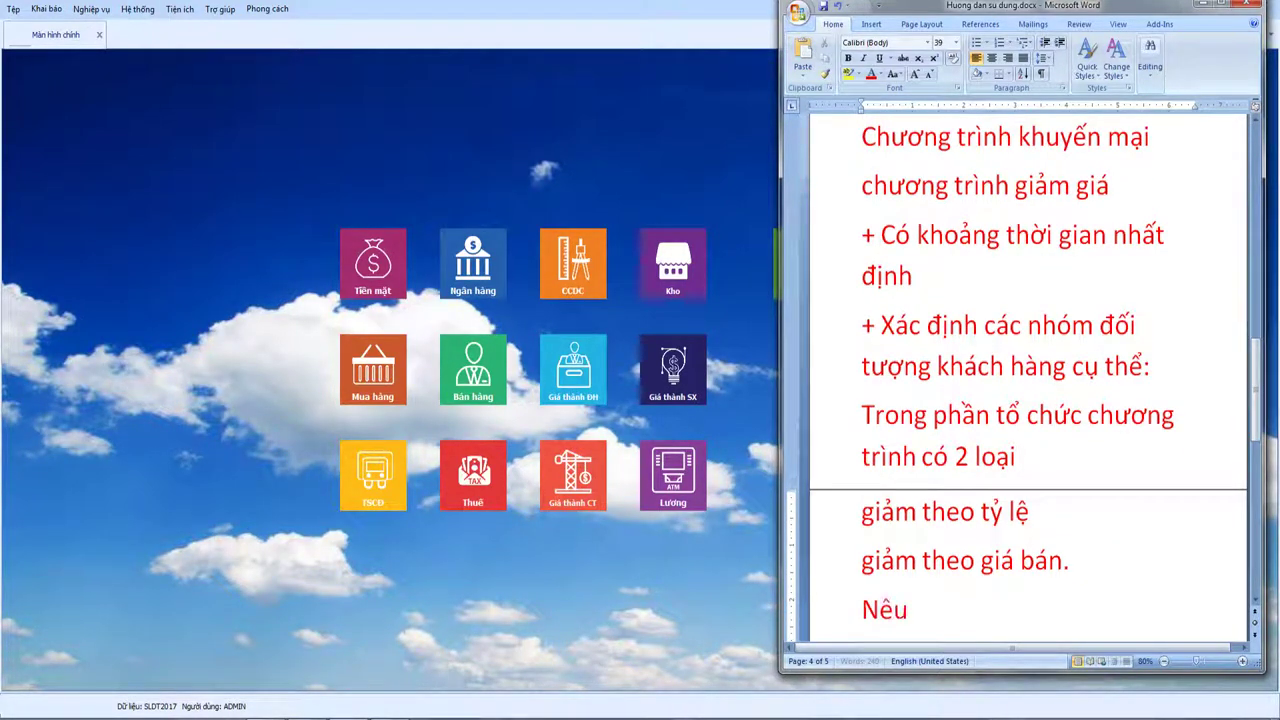
text( các )
text(khai naos)
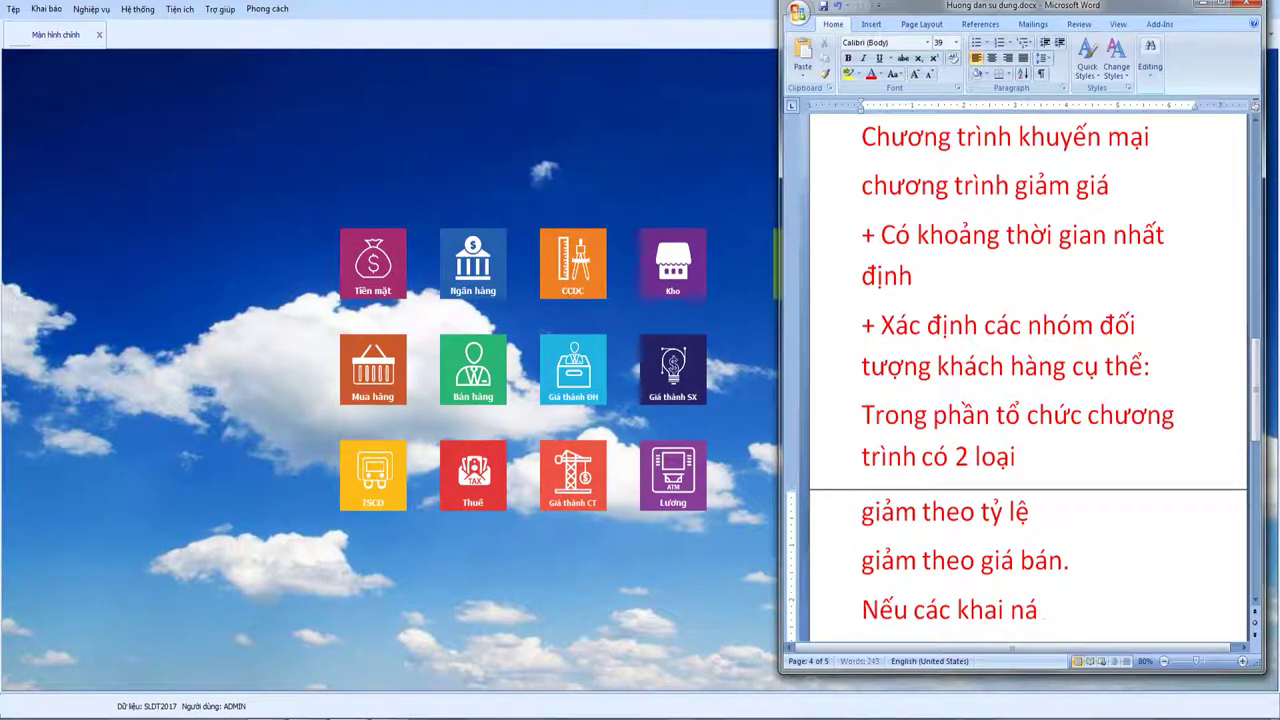
key(BackSpace)
key(BackSpace)
text(baos)
text( 1)
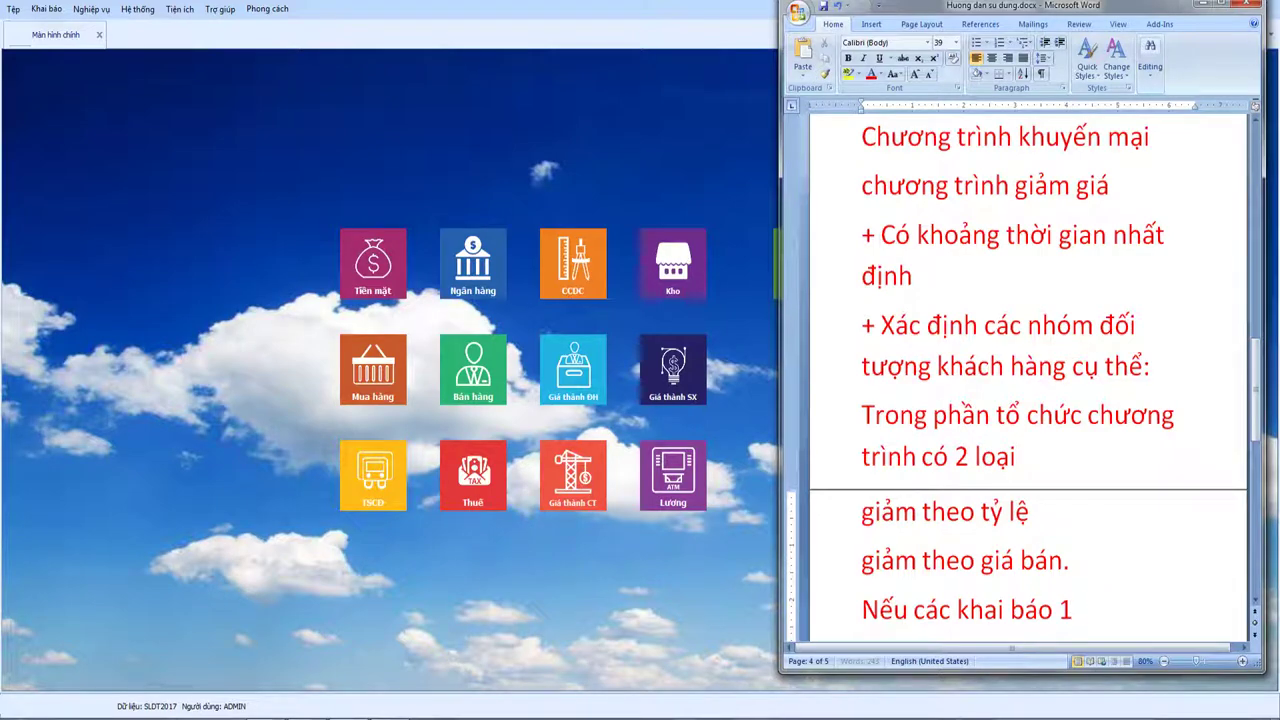
text( loaj hangf hoas chir)
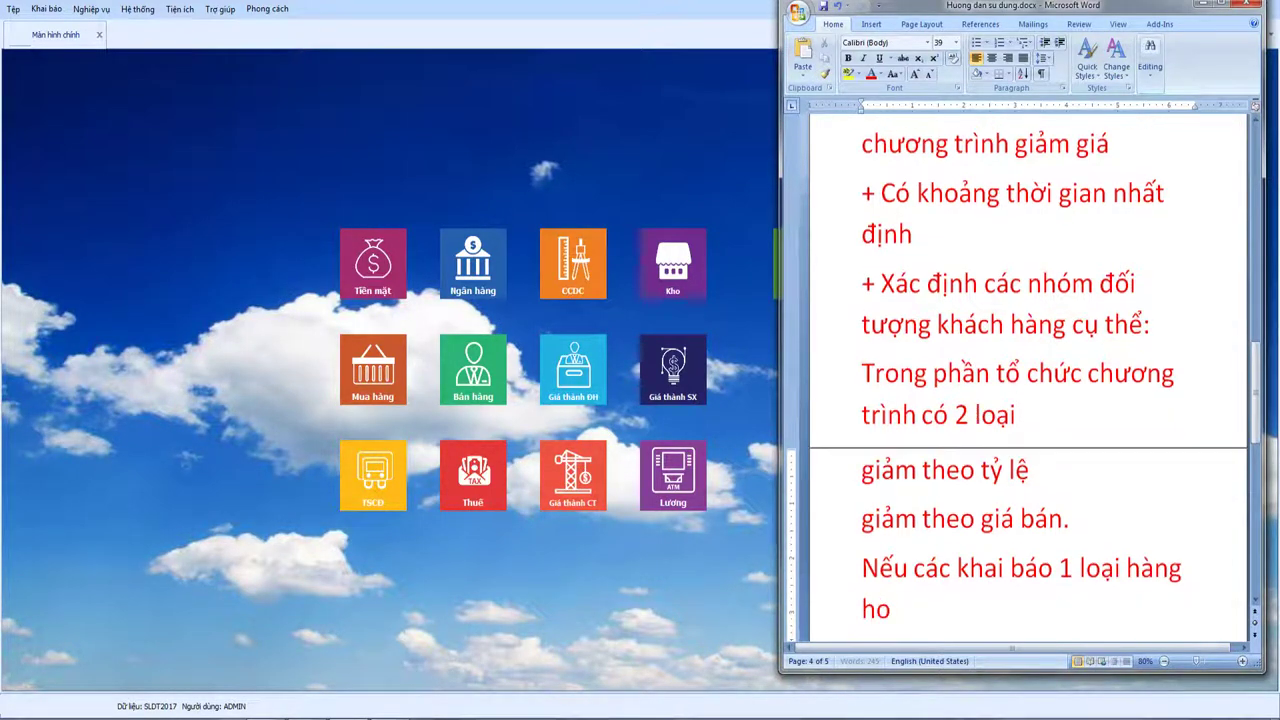
text( aps )
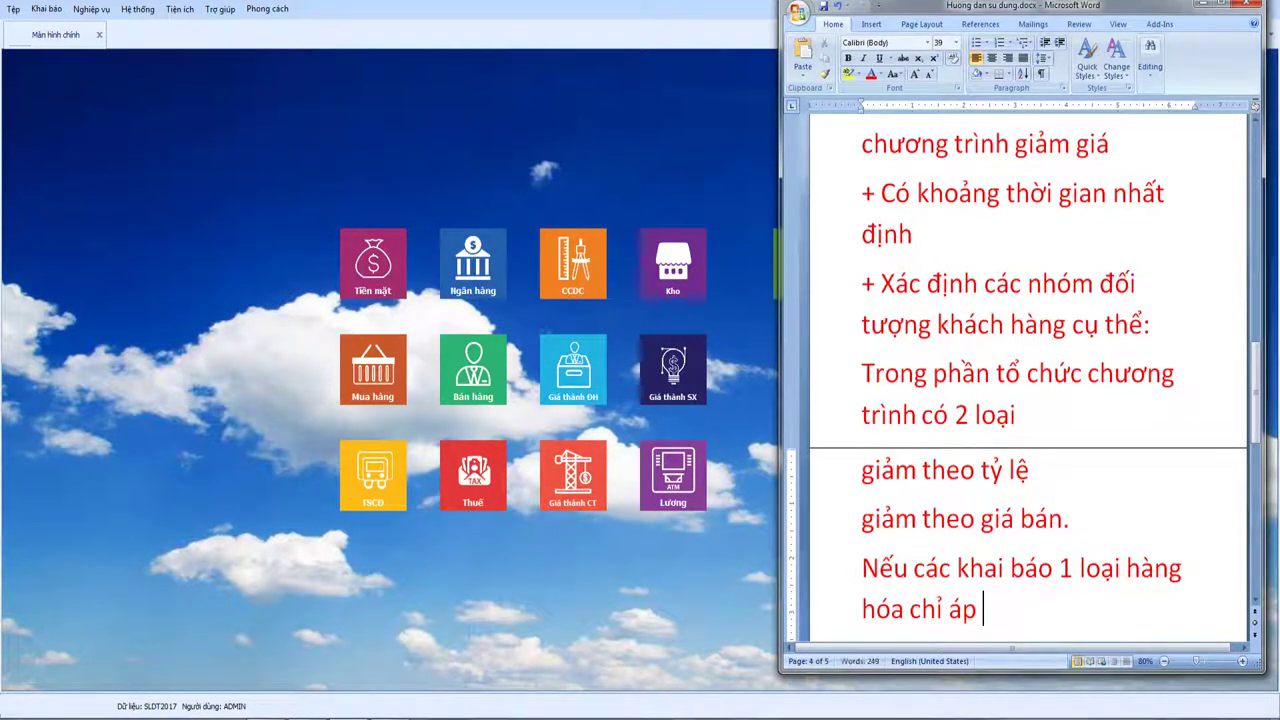
text(dungj cho)
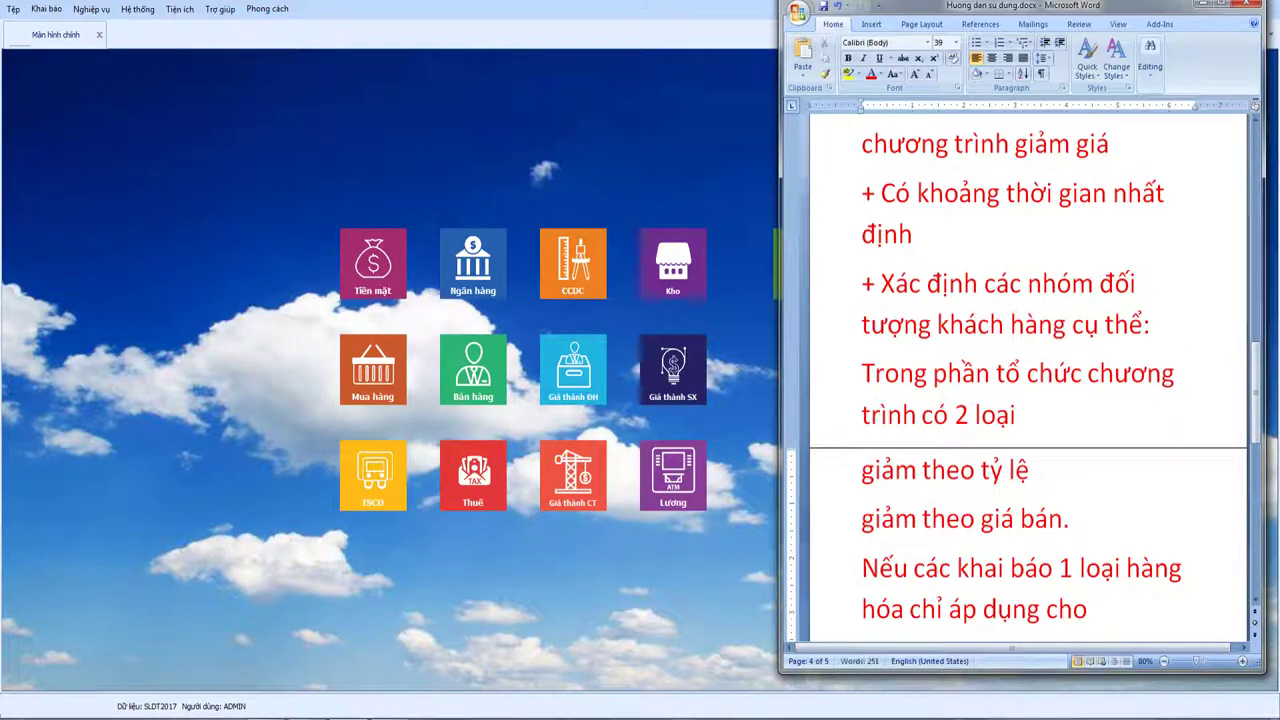
text( 1 hnhinhf thuwcs)
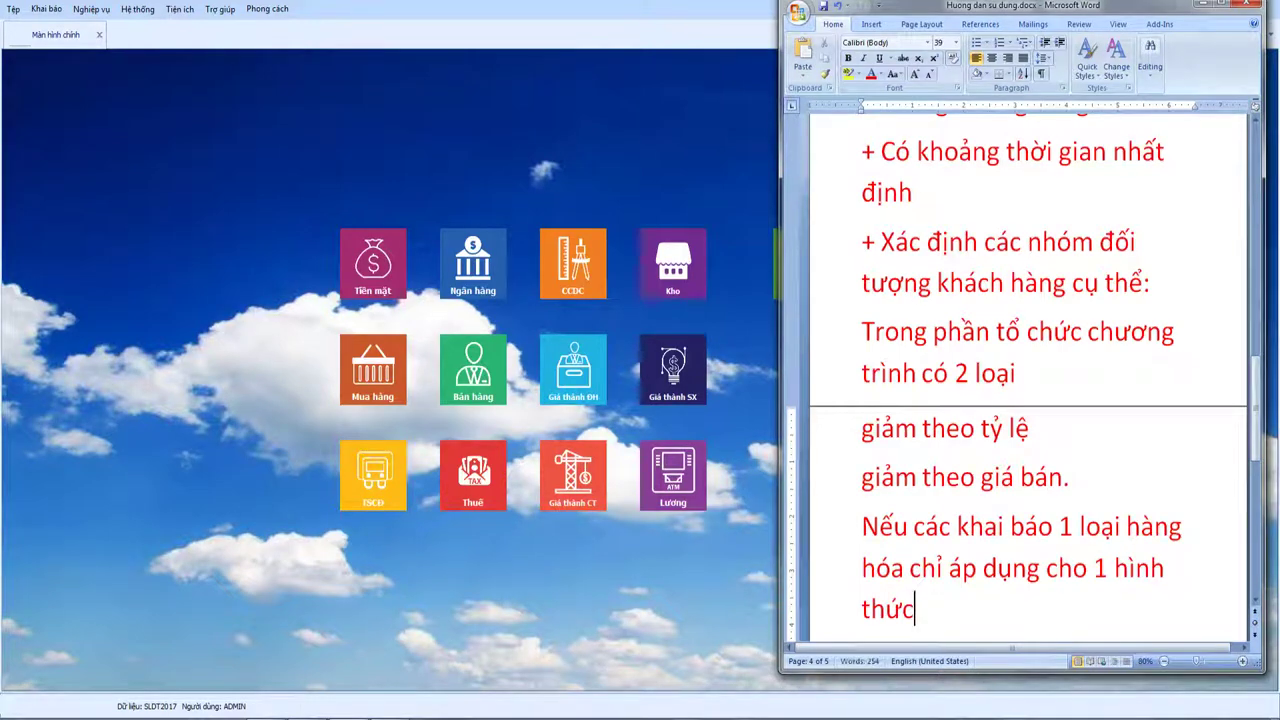
- Finish the paragraph with ". hoặc giảm theo tỷ lệ, hoặc giảm theo giá bán." and start a new one
text(. hoawjc giarm th)
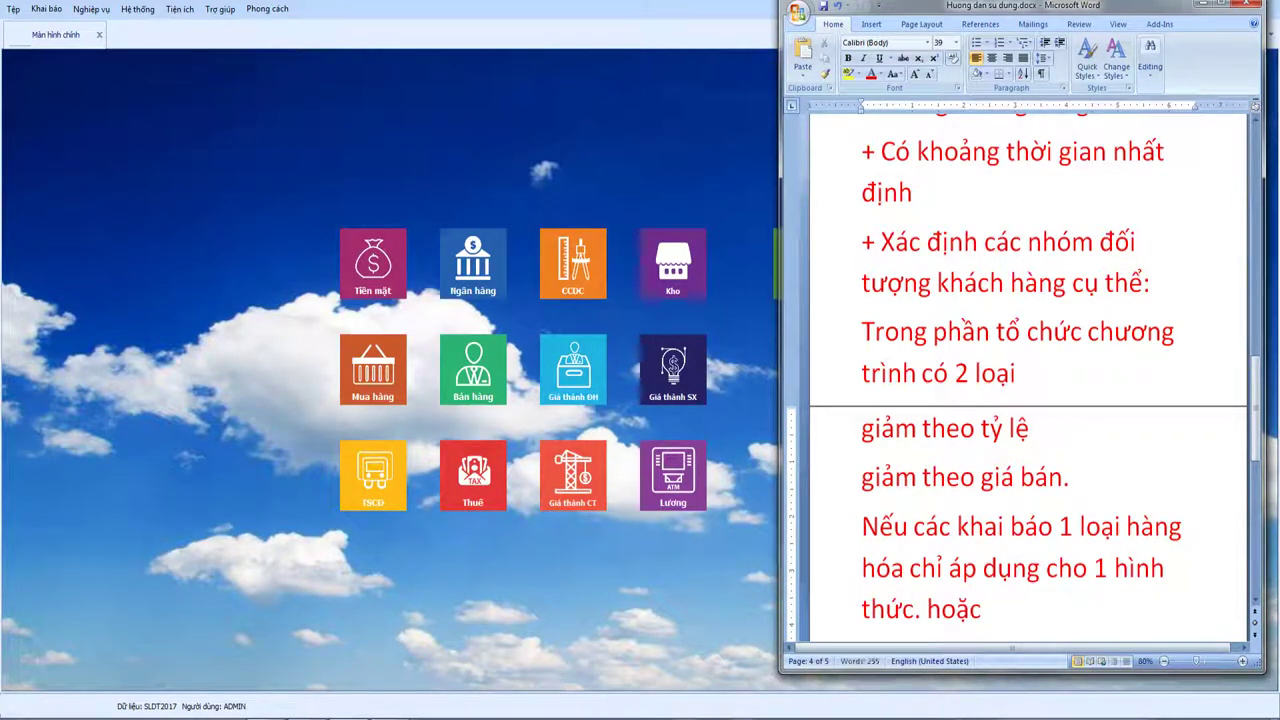
text(eo tyr le)
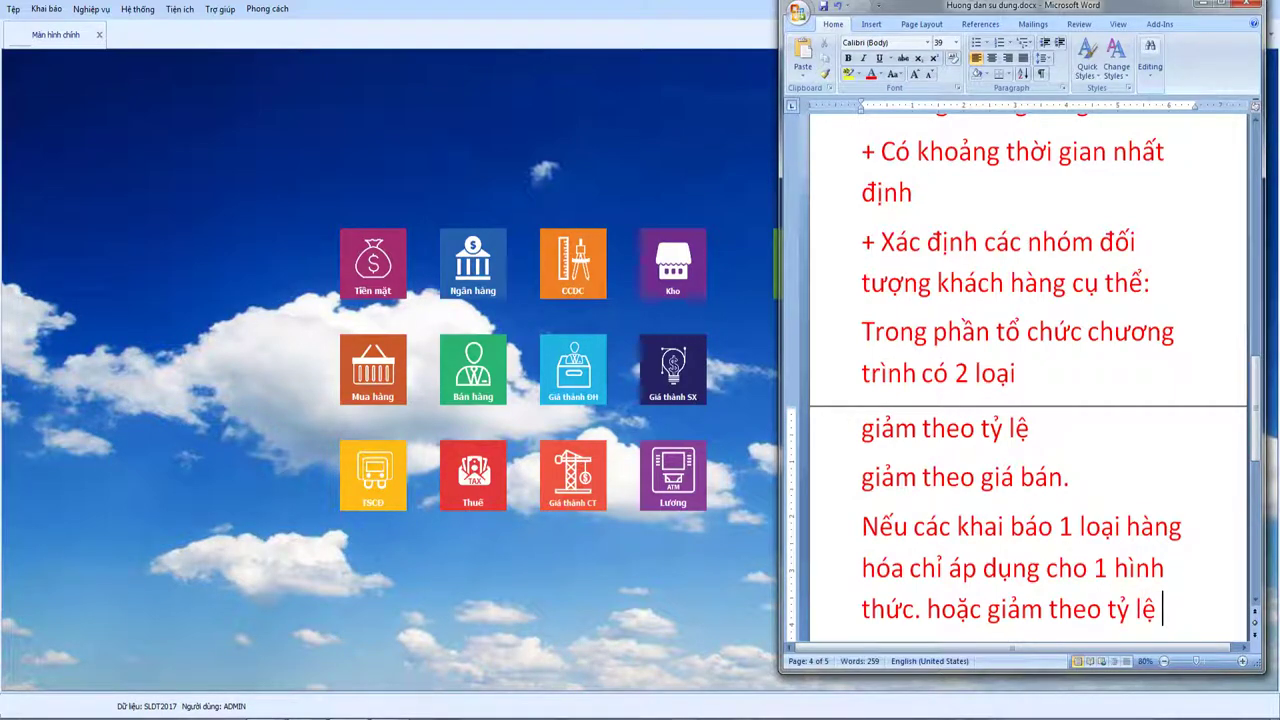
text( hoawjc giarm theo)
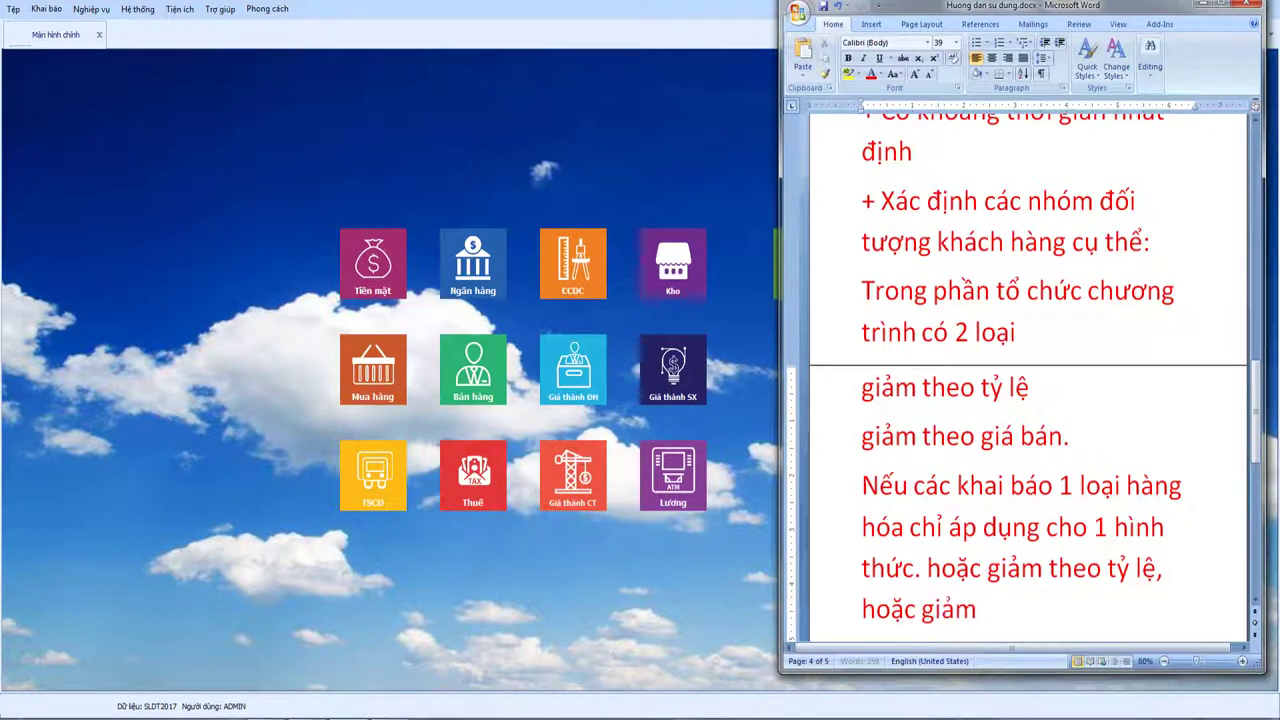
text(gias bans)
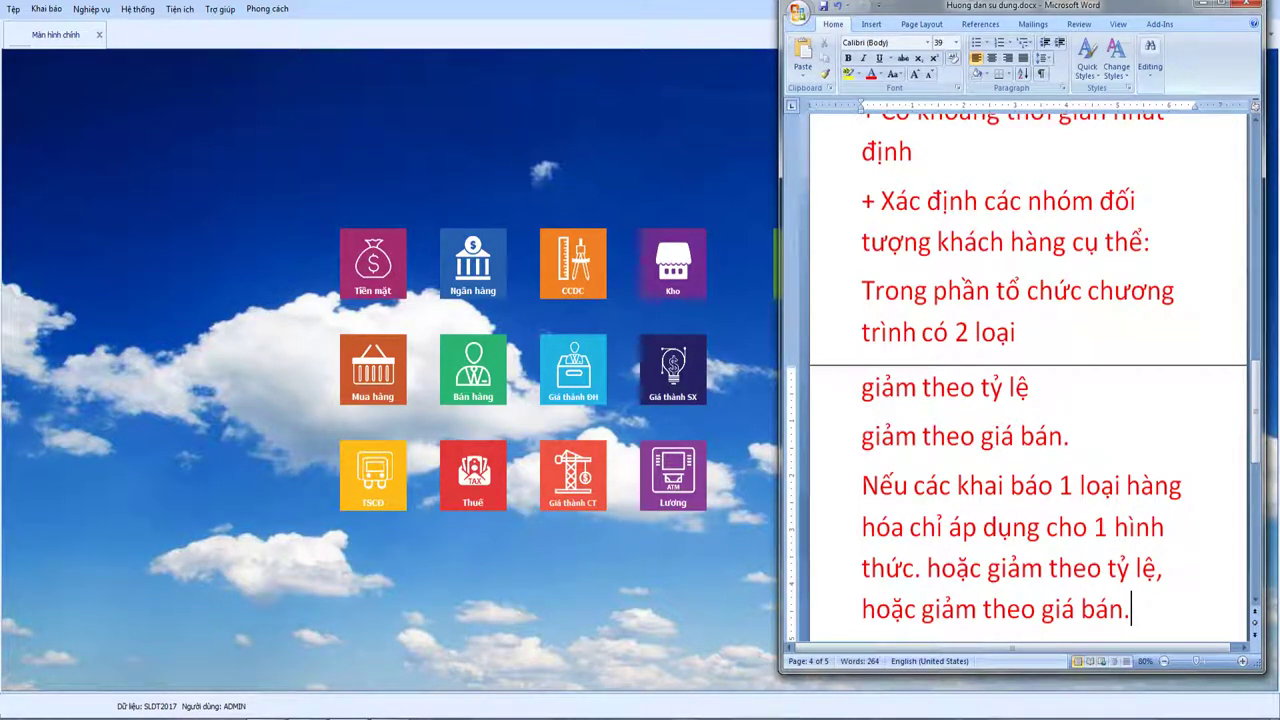
key(Return)
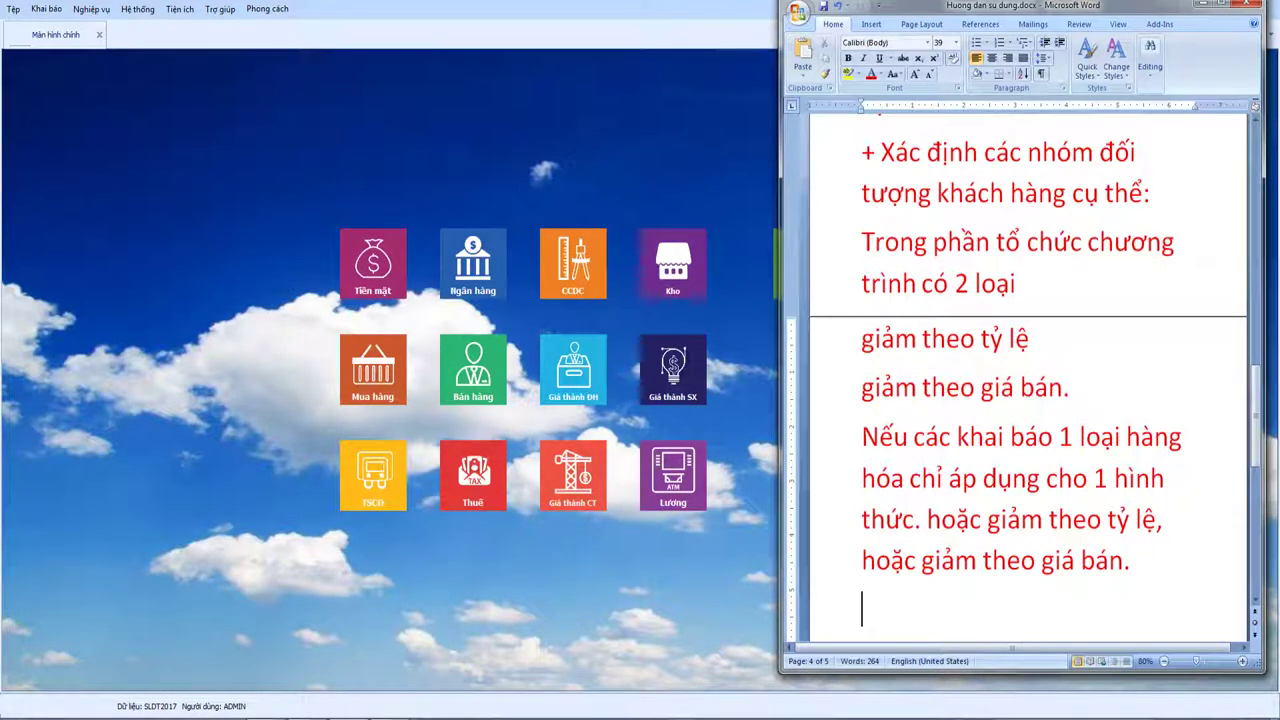
- Begin the new paragraph with "Nếu khai báo cả hai trường"
text(Neeus)
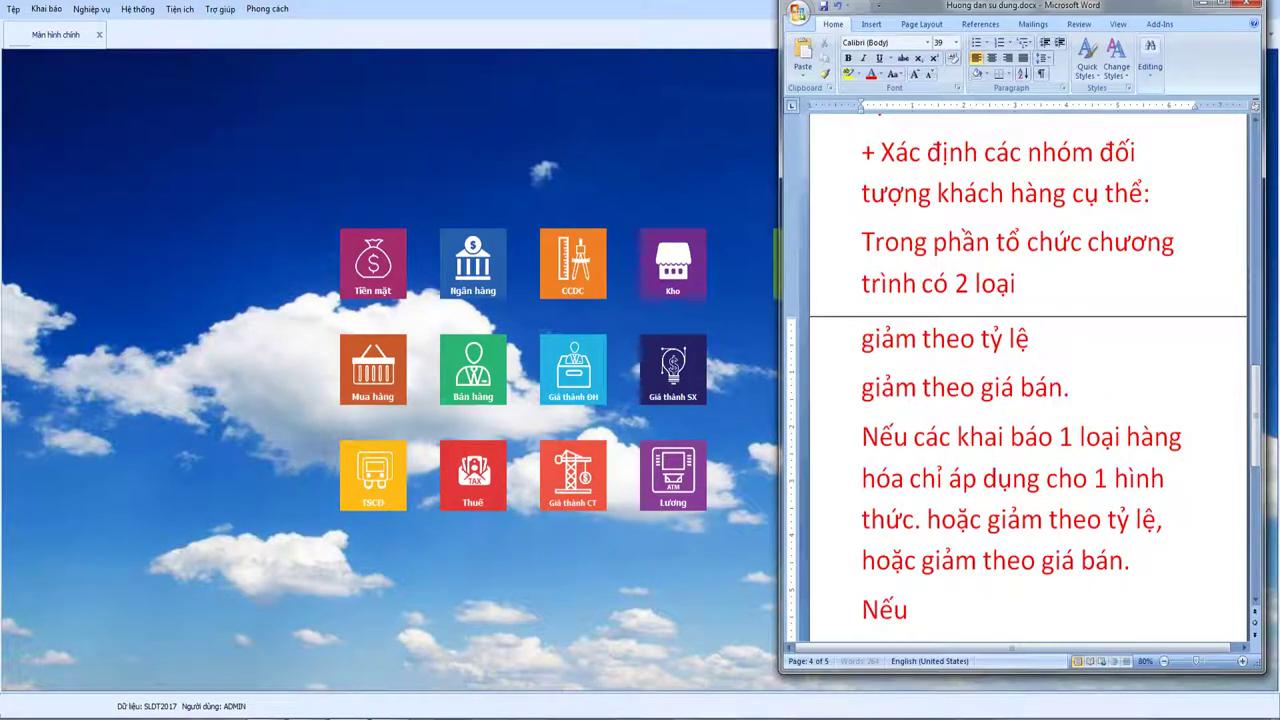
text( khai )
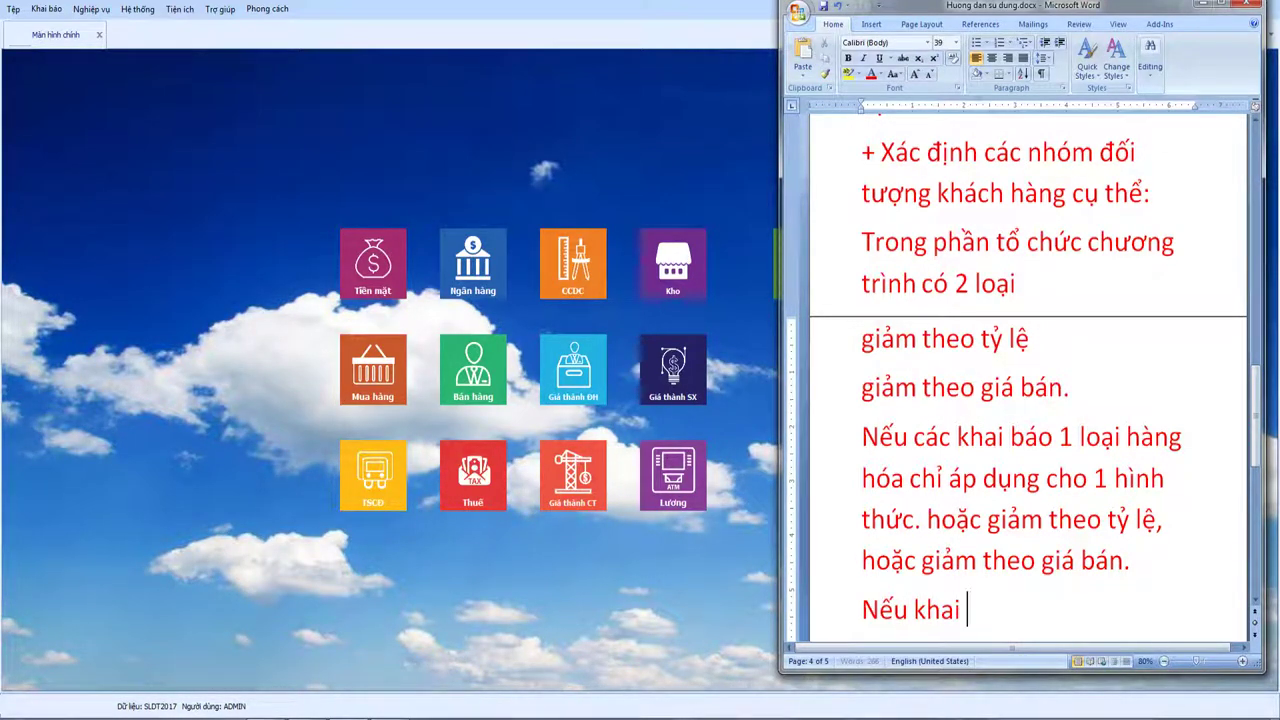
text(baos car h)
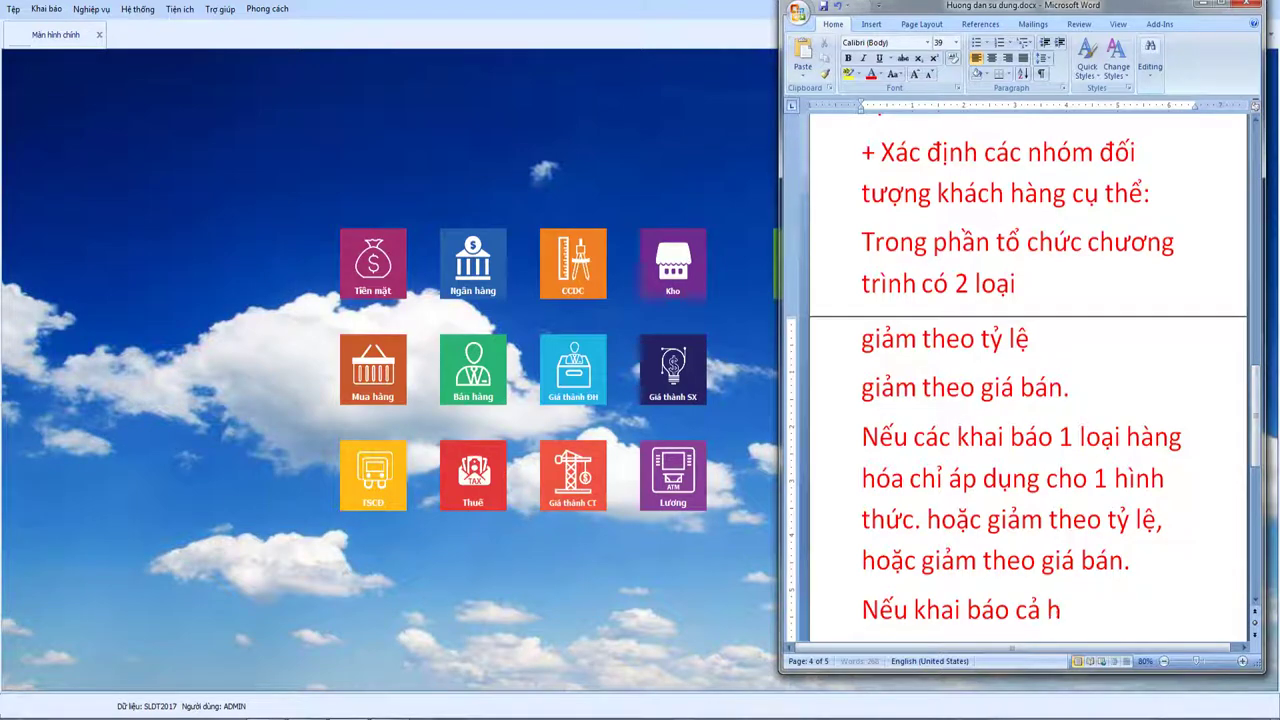
text(aio)
key(BackSpace)
key(BackSpace)
text(i trường)
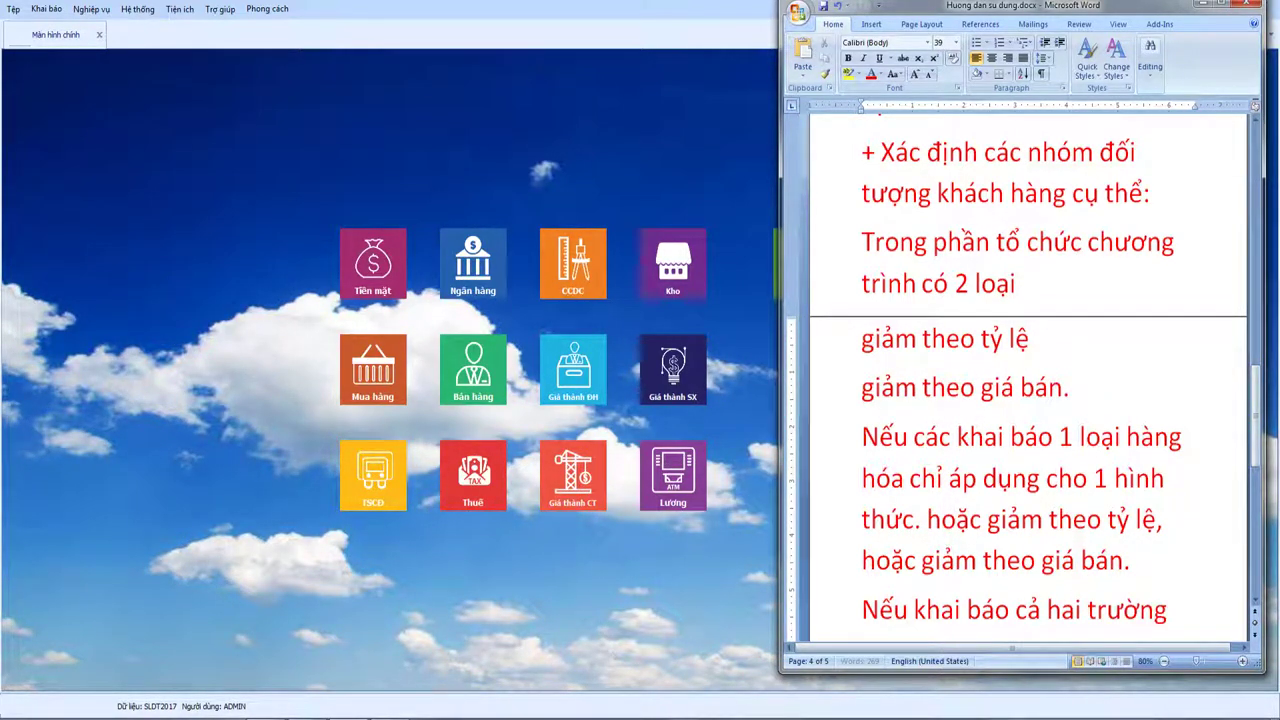
- Continue the paragraph with ". cả tỷ lệ và cả giá bán được giảm thì"
text(. car gia)
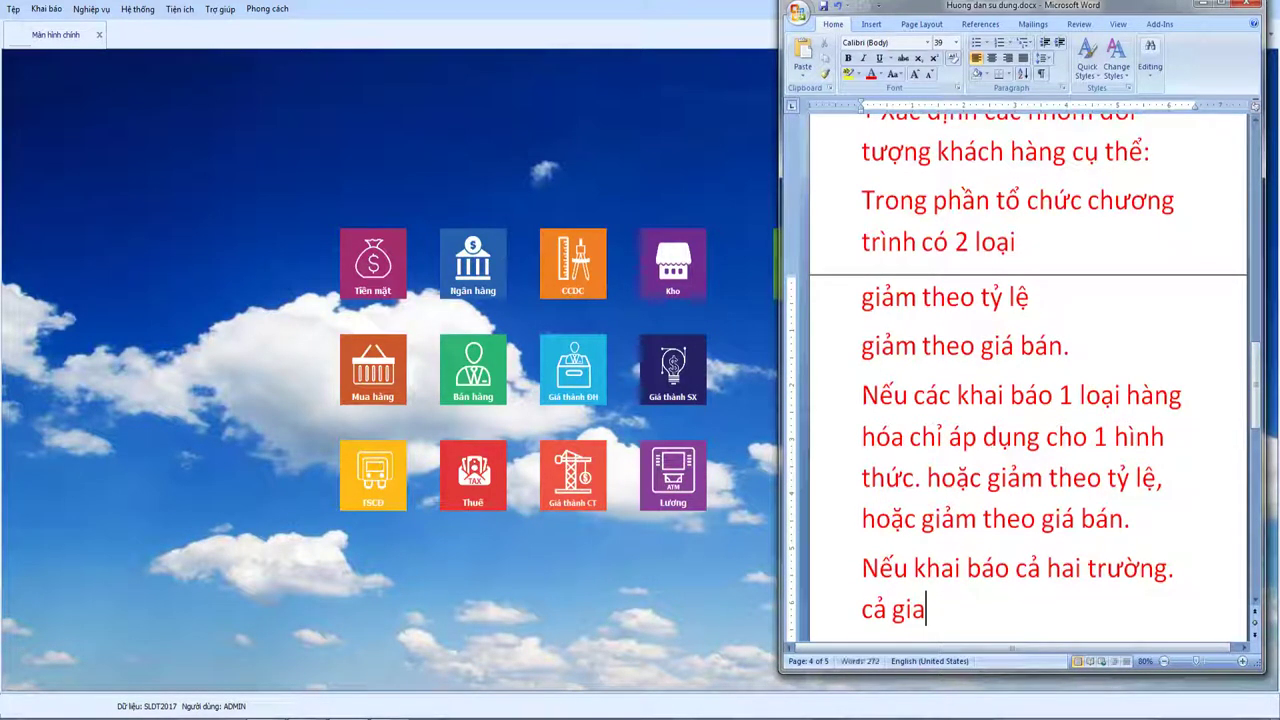
key(BackSpace)
key(BackSpace)
key(BackSpace)
key(BackSpace)
text(tỷ lệ và ca)
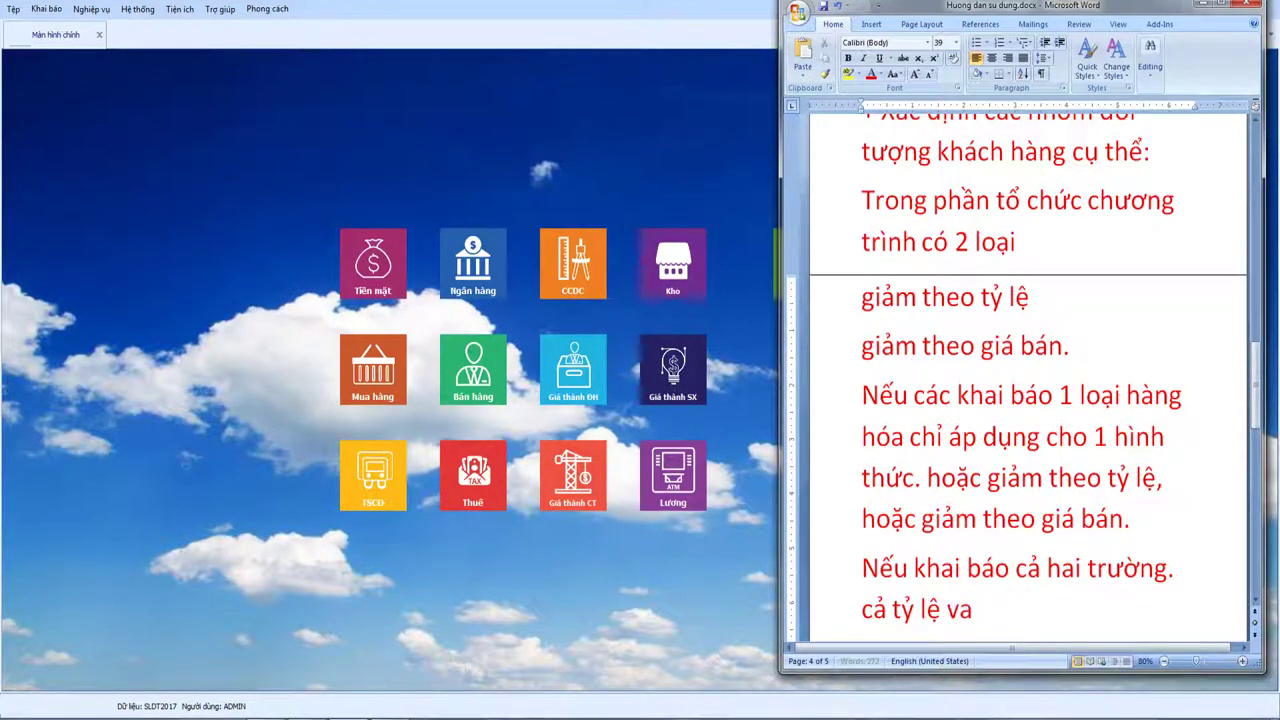
text(r giasm ban)
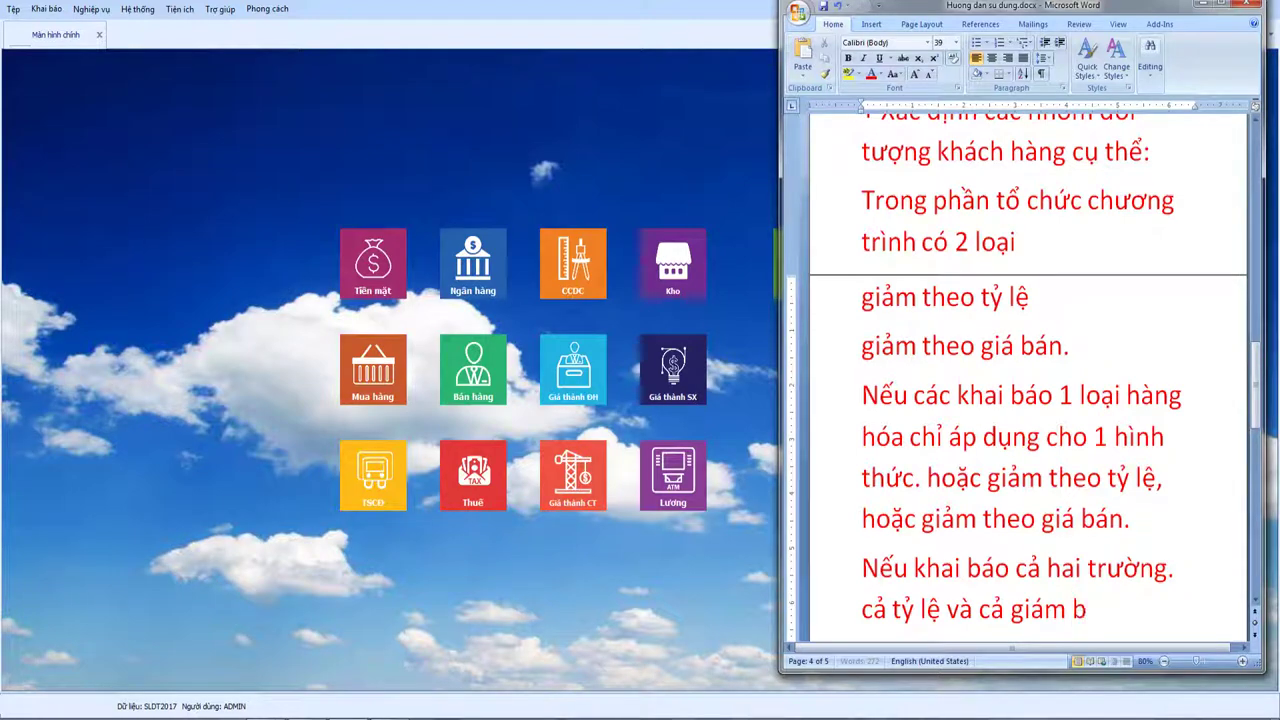
key(BackSpace)
key(BackSpace)
key(BackSpace)
key(BackSpace)
key(BackSpace)
text(bans dduwo)
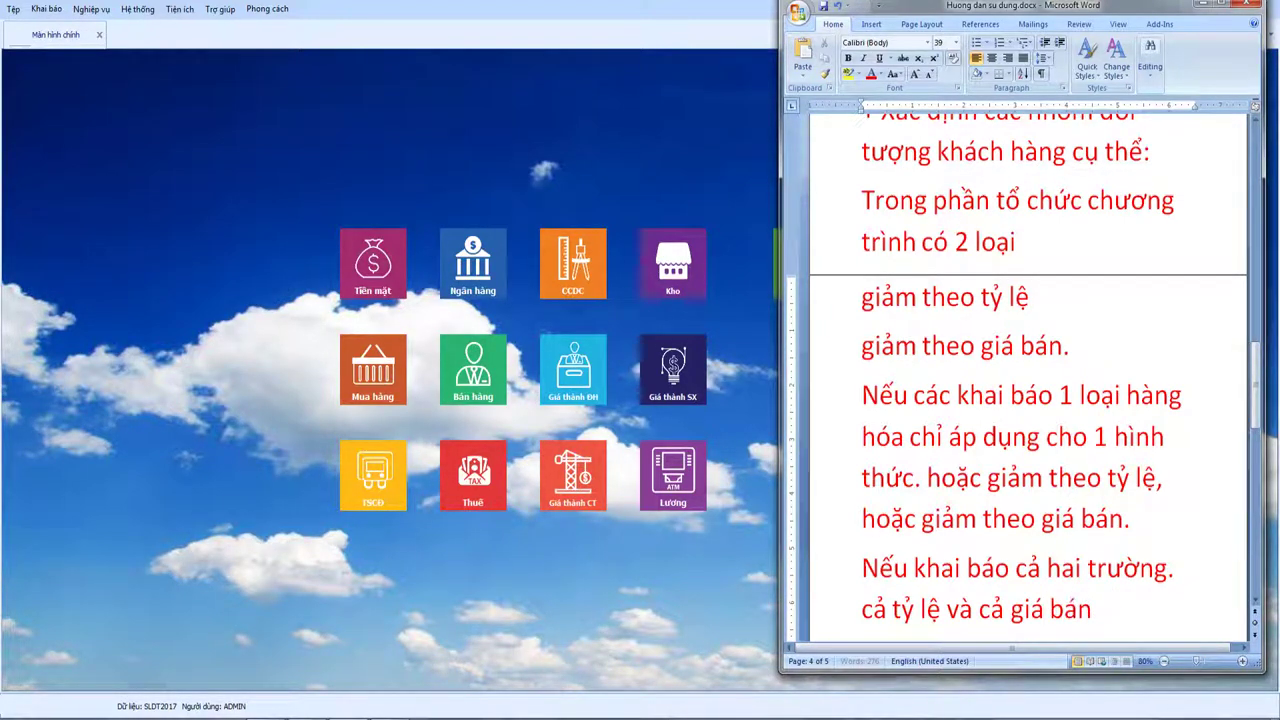
text(wcj giamr thif)
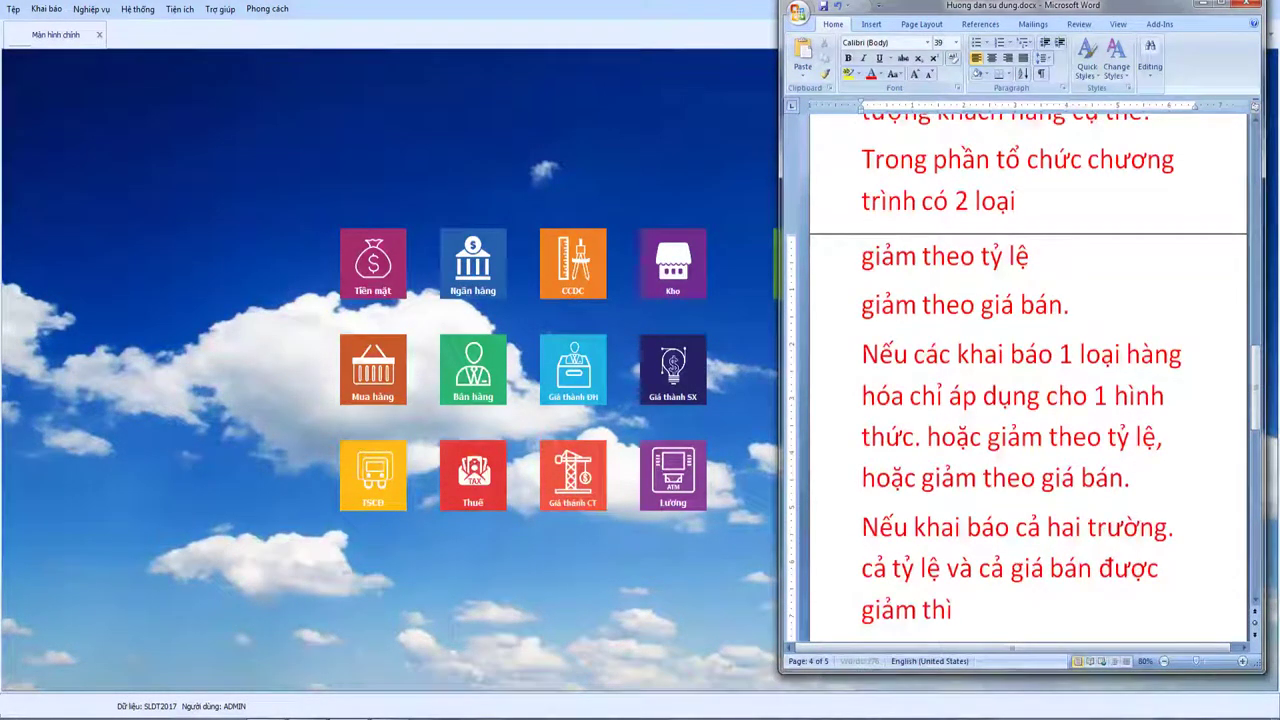
- Continue the paragraph with "phần mềm sẽ ưu tiên giảm theo tỷ"
text( phaanf meemf)
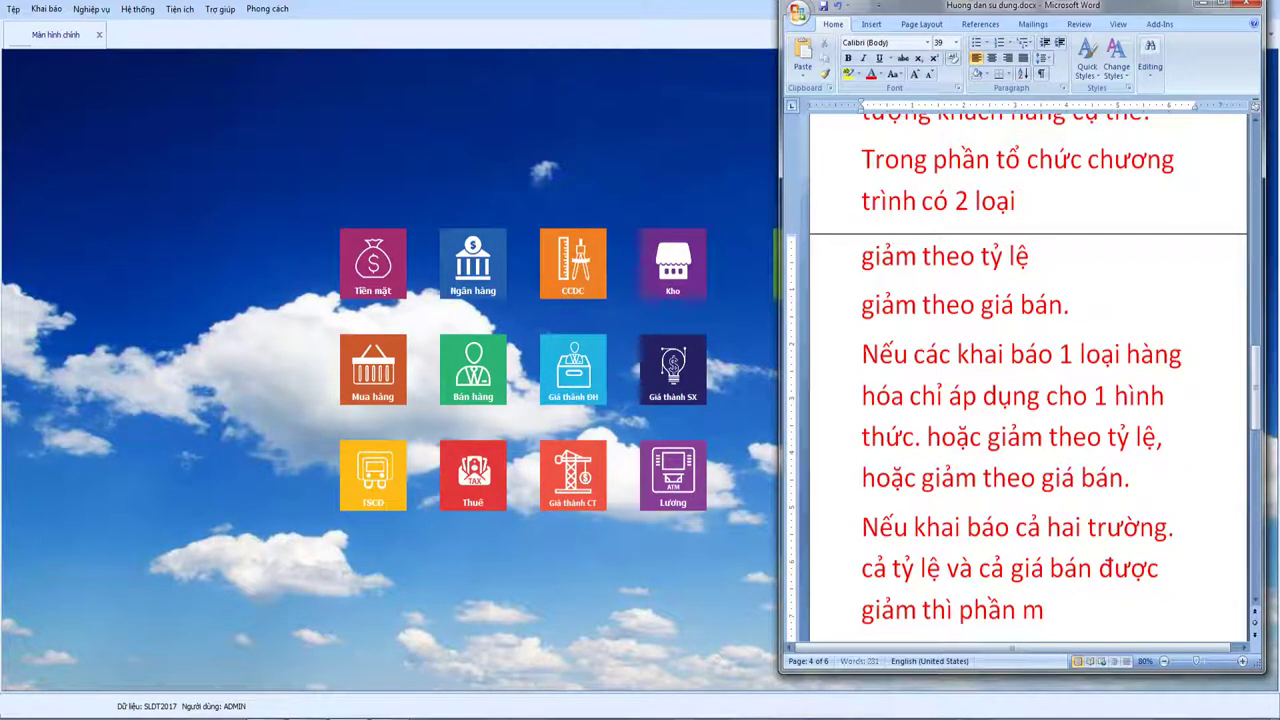
text( sex uw)
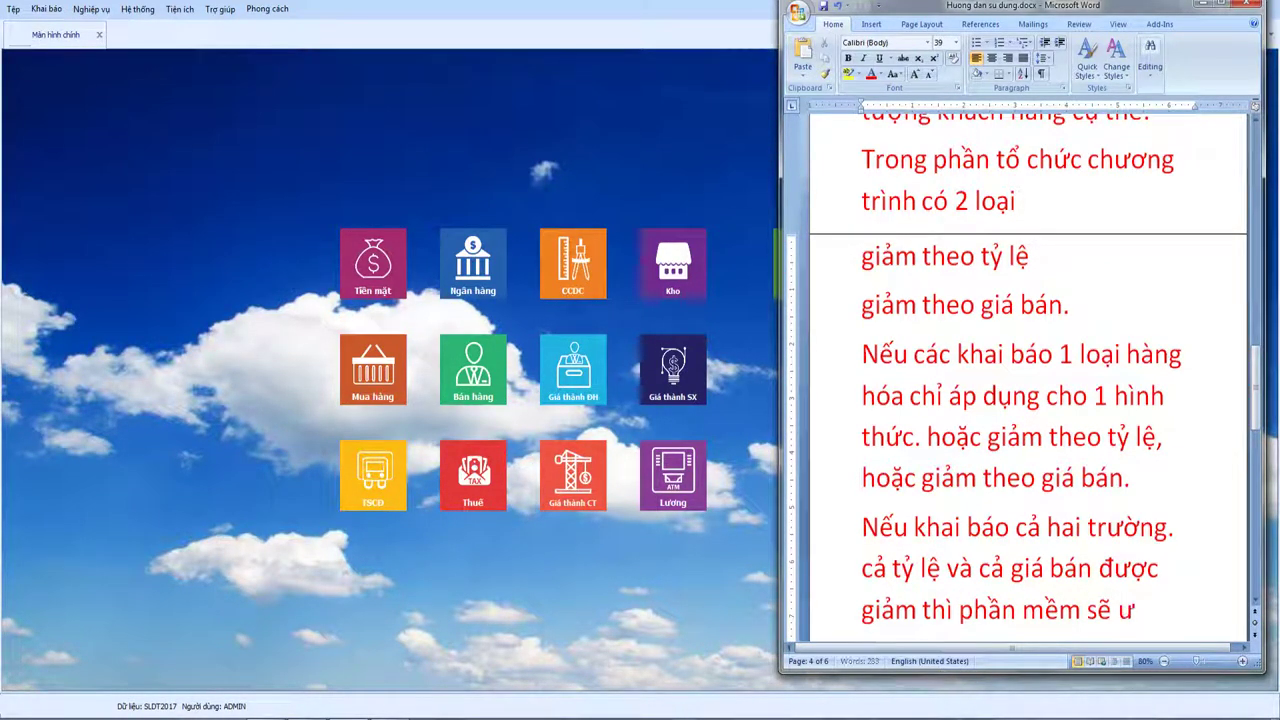
text(u tieen)
key(BackSpace)
key(BackSpace)
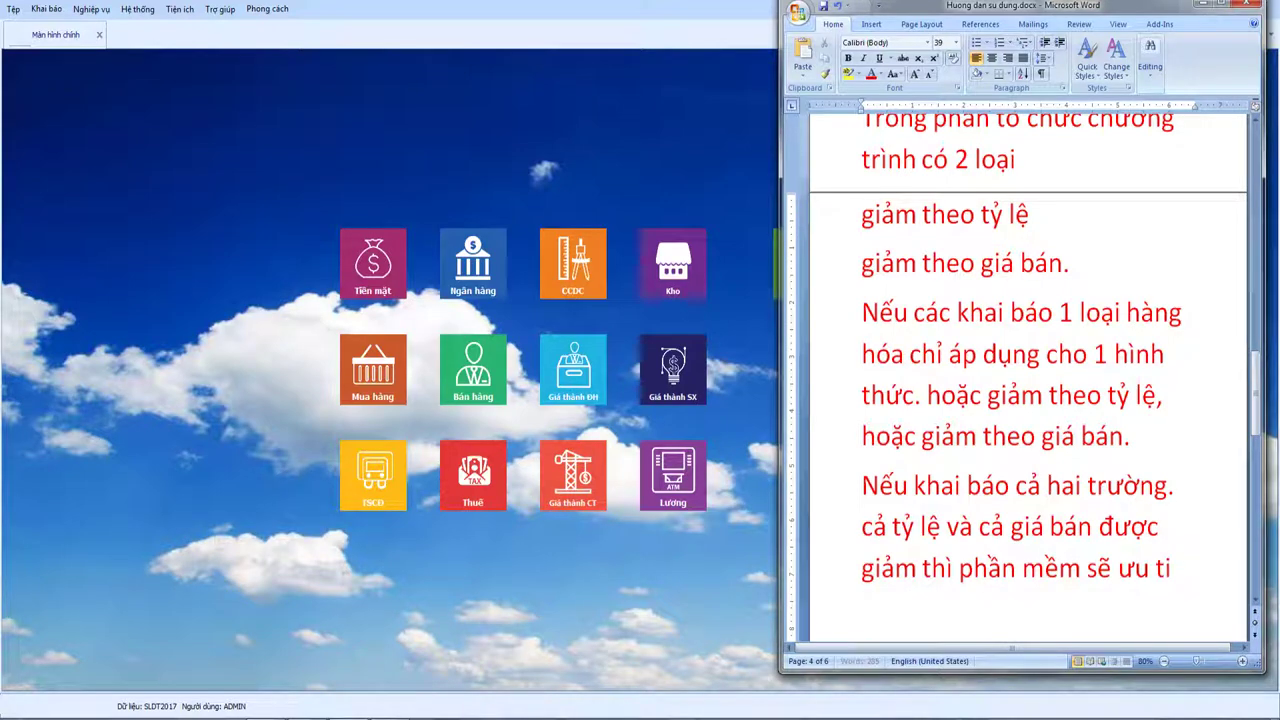
text(een giamr theo ty)
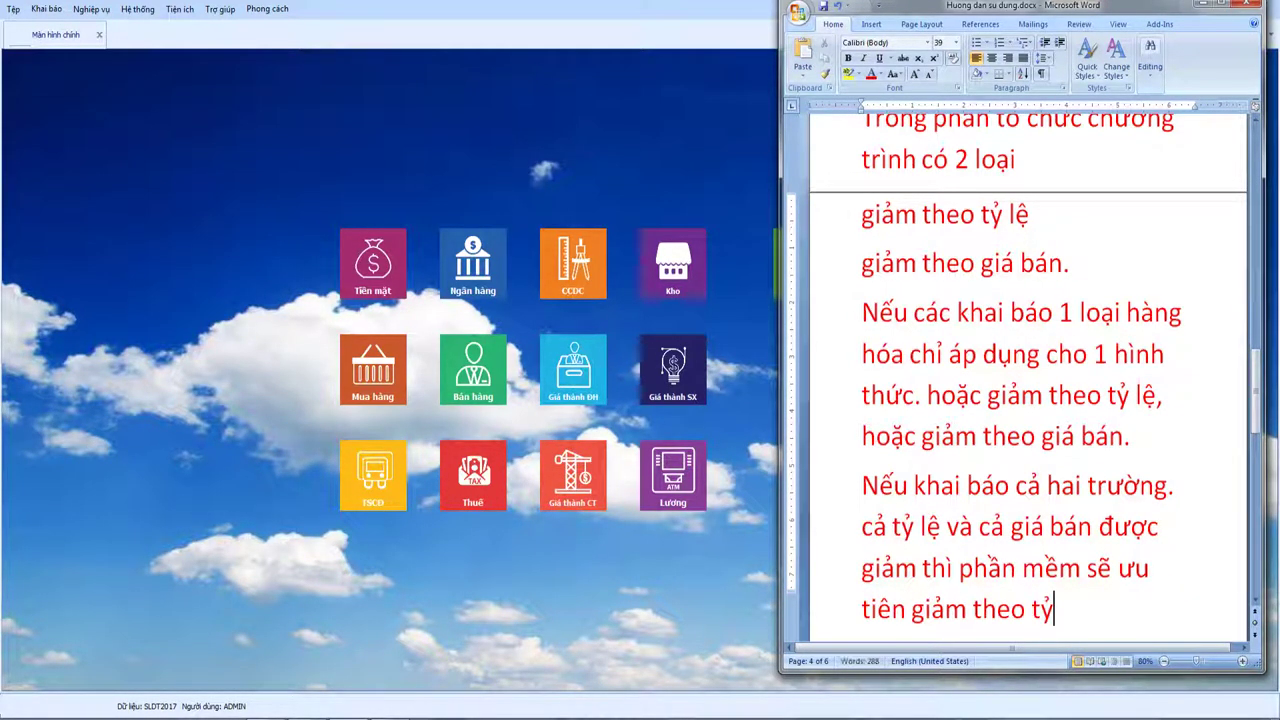
- Finish the paragraph with "mà không tính giảm theo giá bán." and start a new one
text(r maf khoong ti)
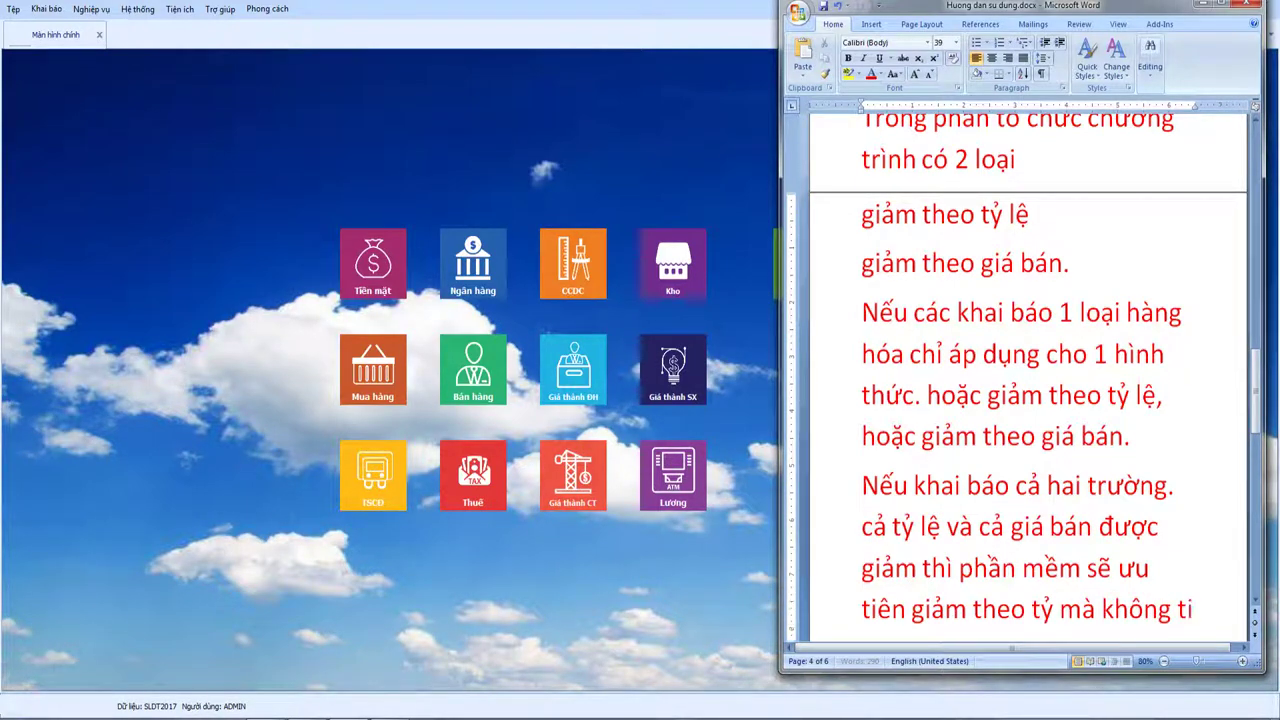
text(nhs giamr the)
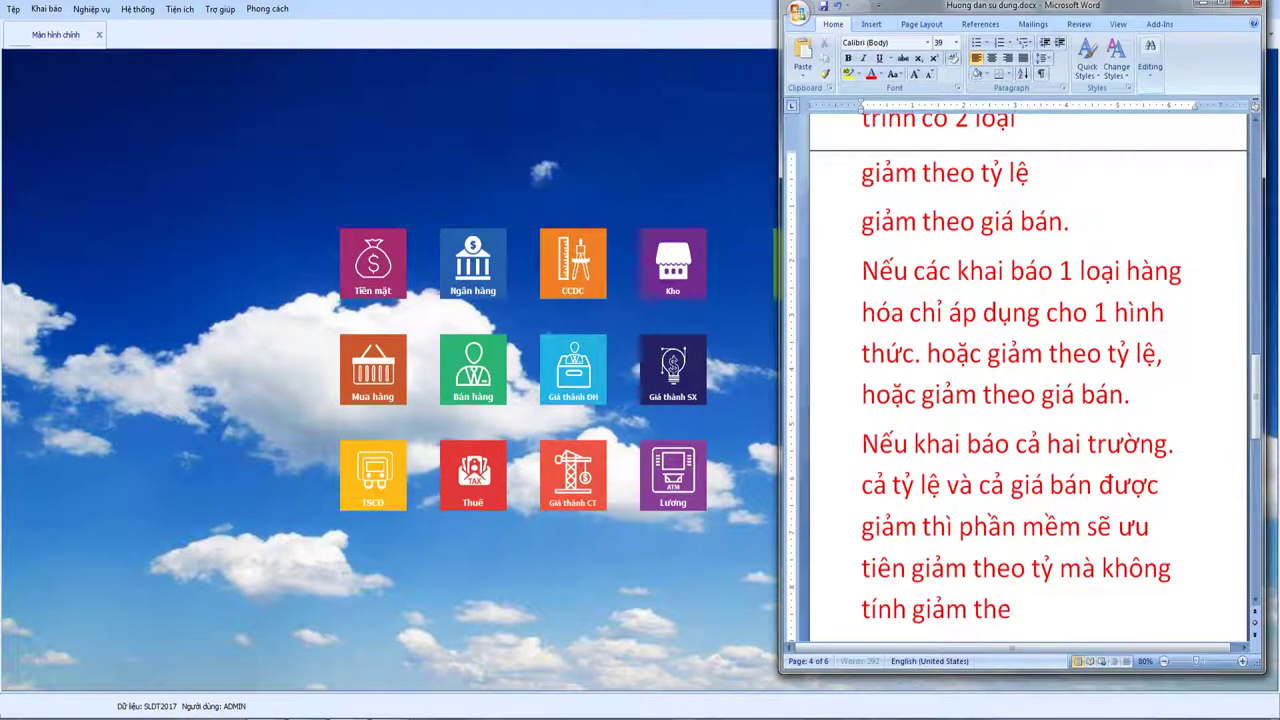
text(o gias bans.)
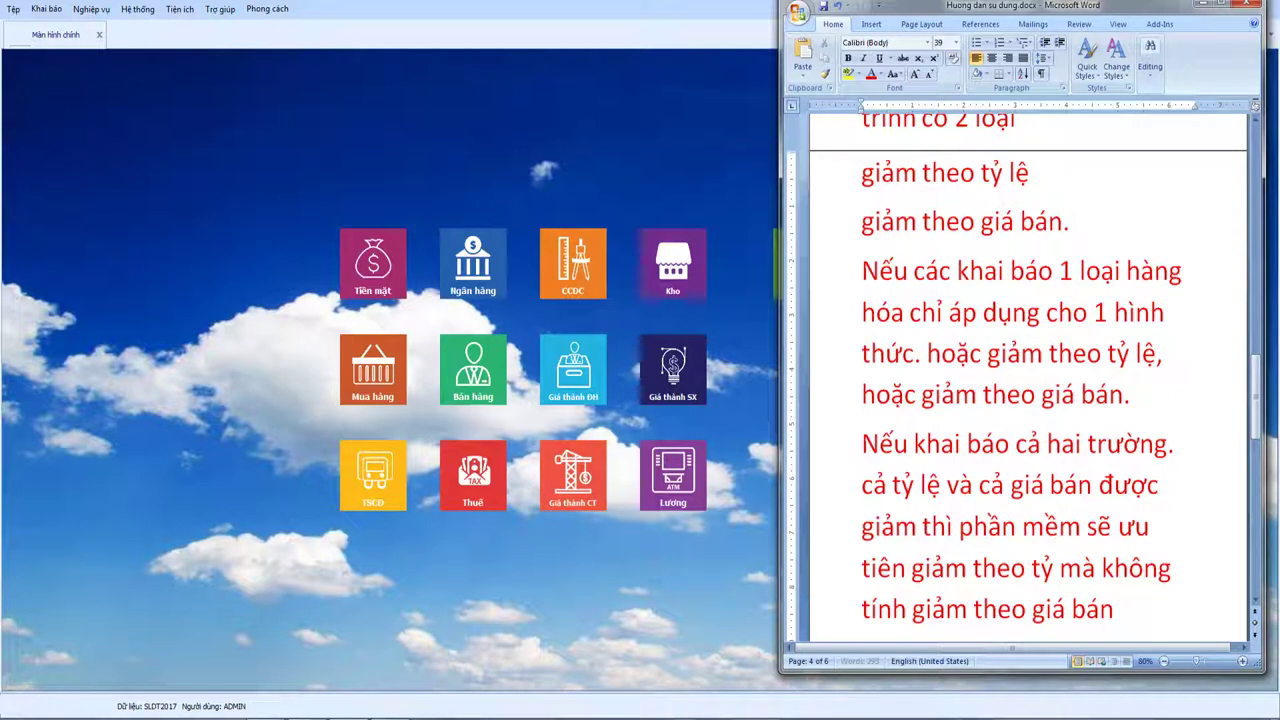
key(Return)
- Begin the new paragraph with "Muốn giảm theo giá bán thì bạn phải trực tiếp"
text(Muoons)
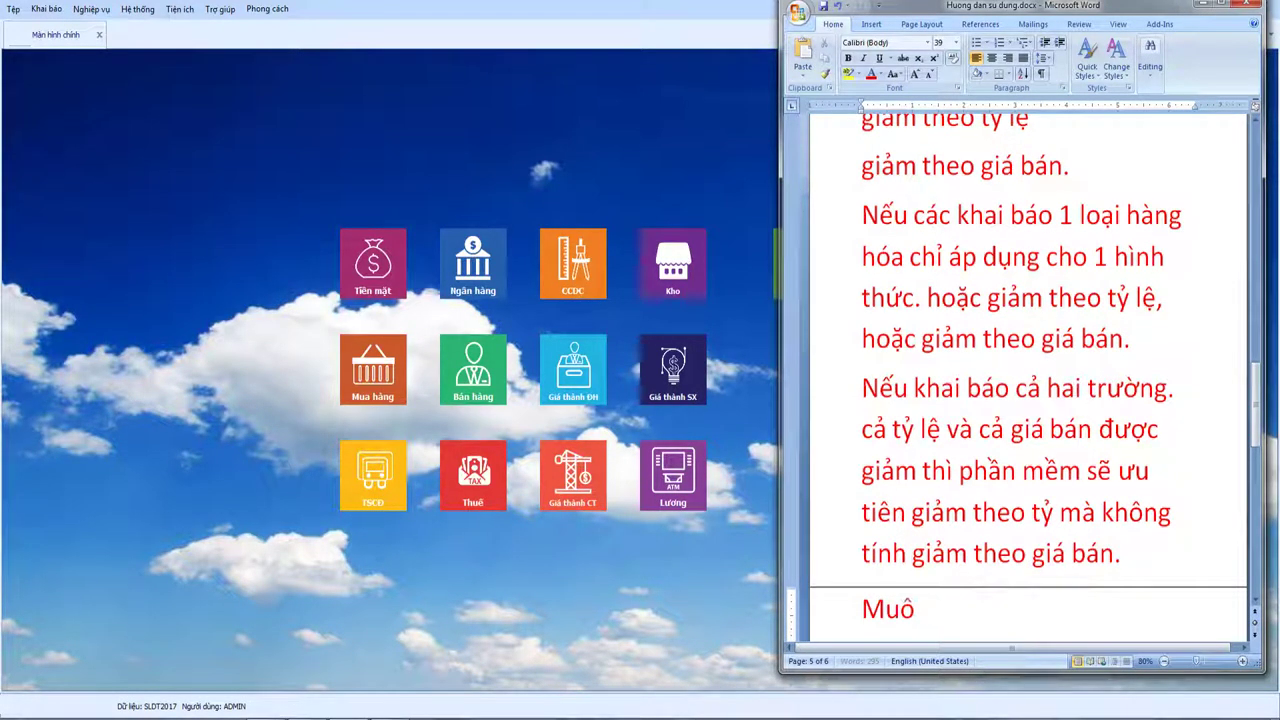
text( t)
key(BackSpace)
text(giamr)
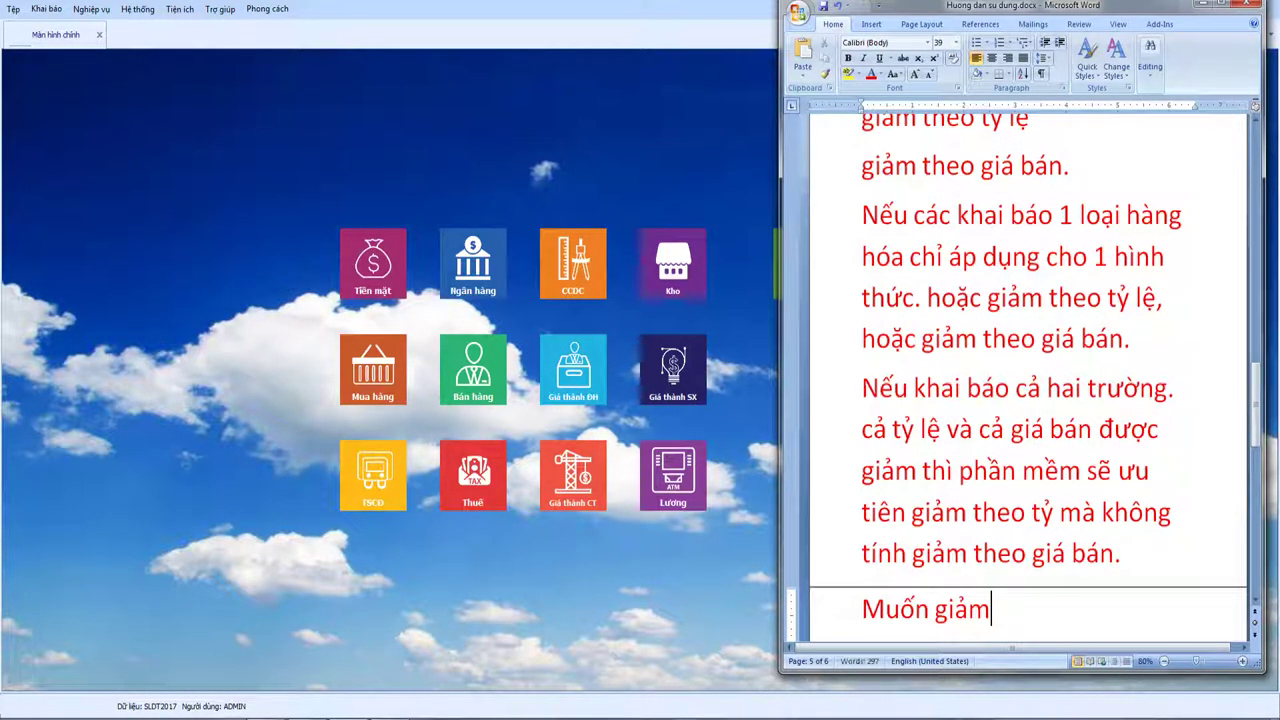
text( theo gias)
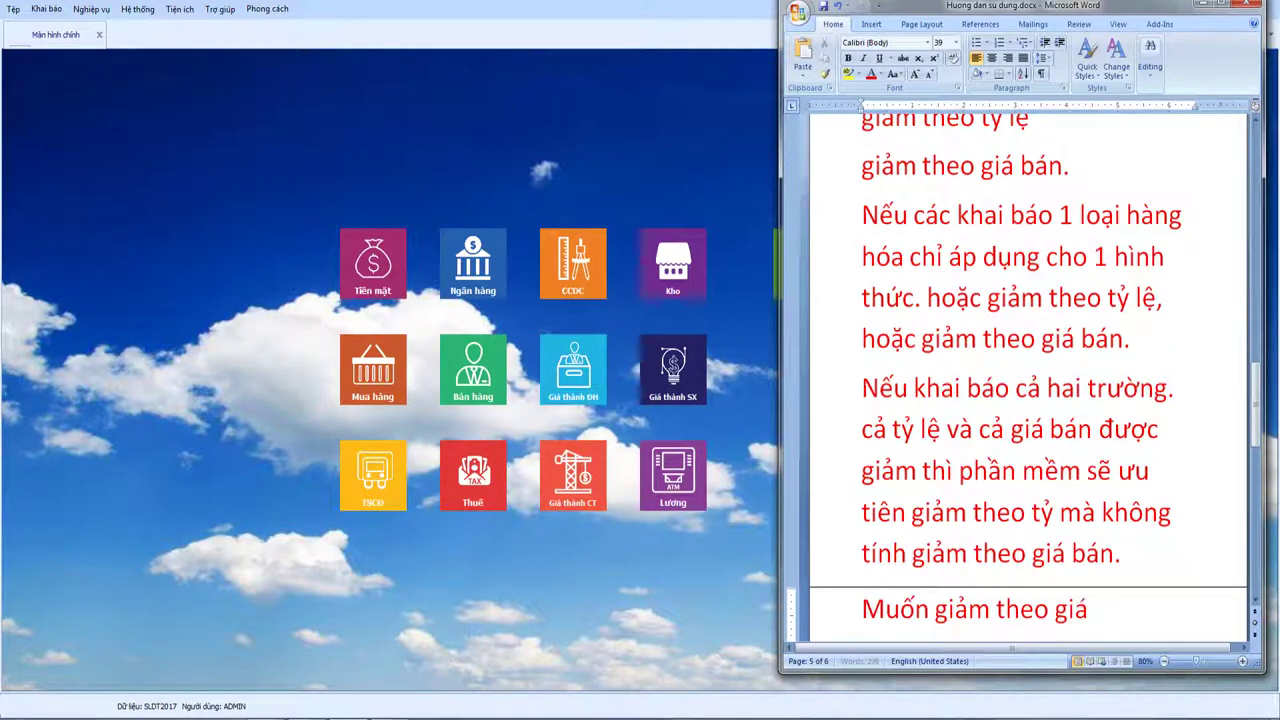
text( bans thif banj p)
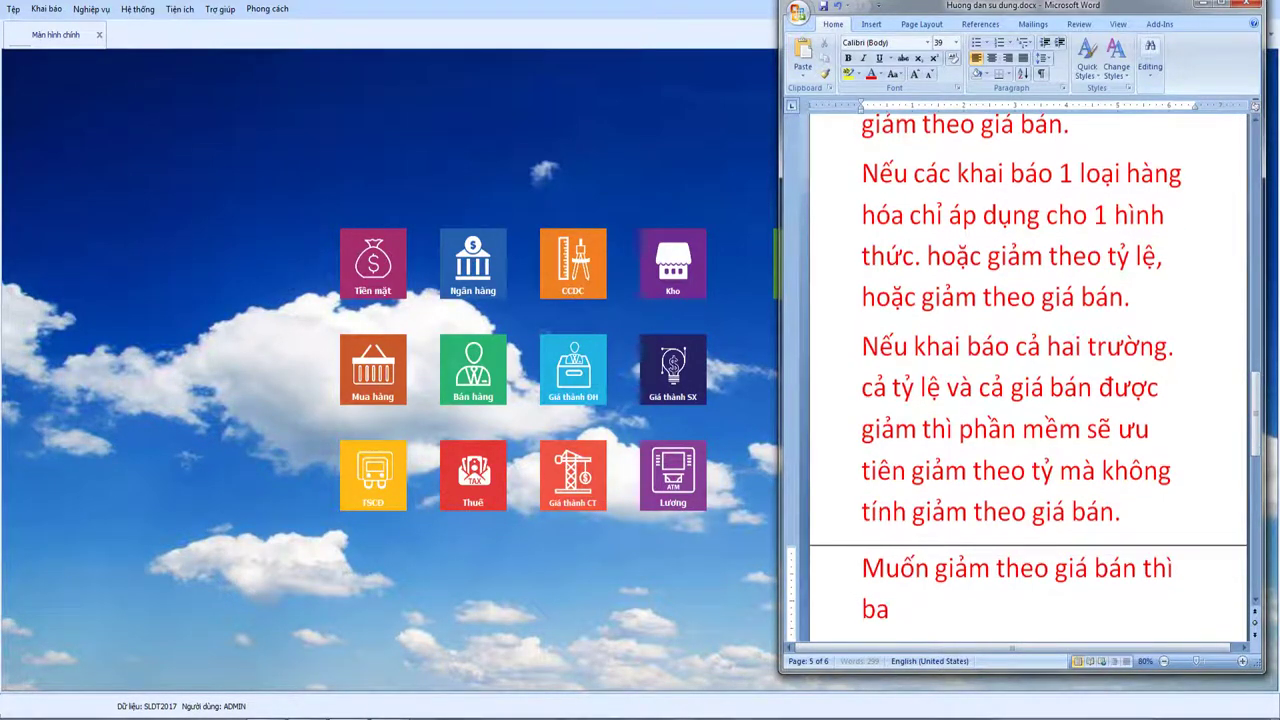
text(hair truwcj tiee)
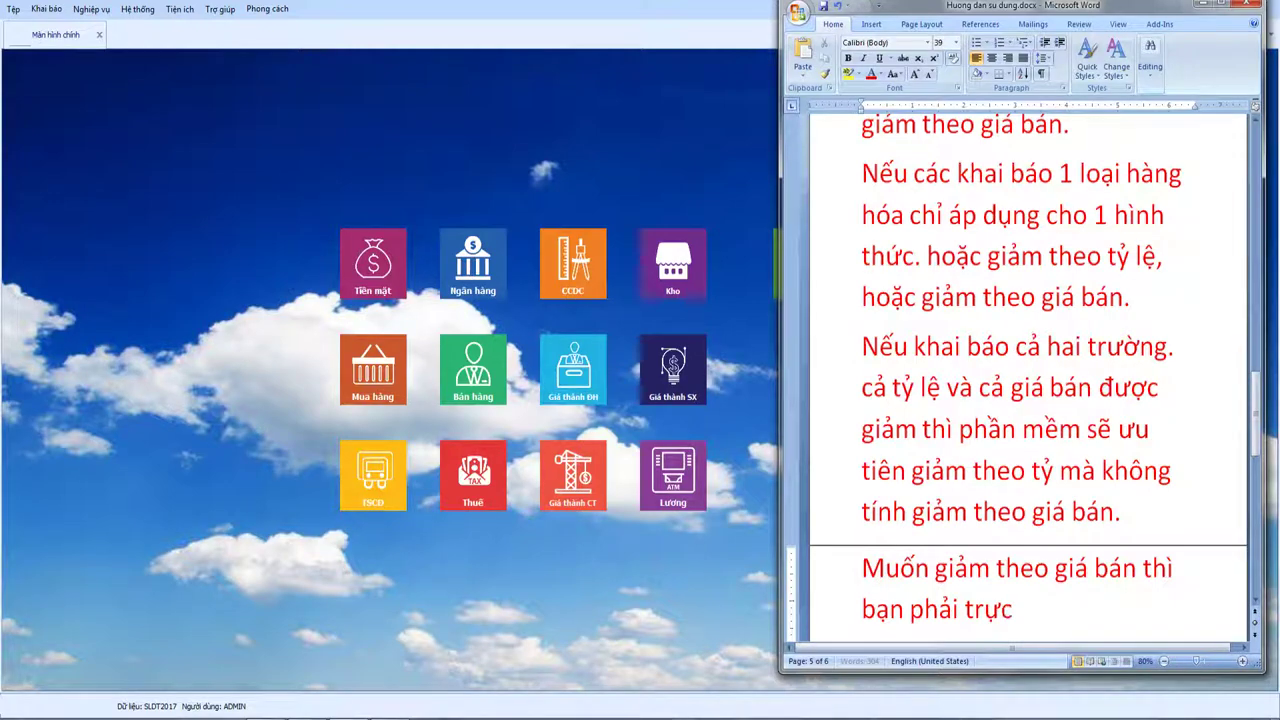
text(ps hor)
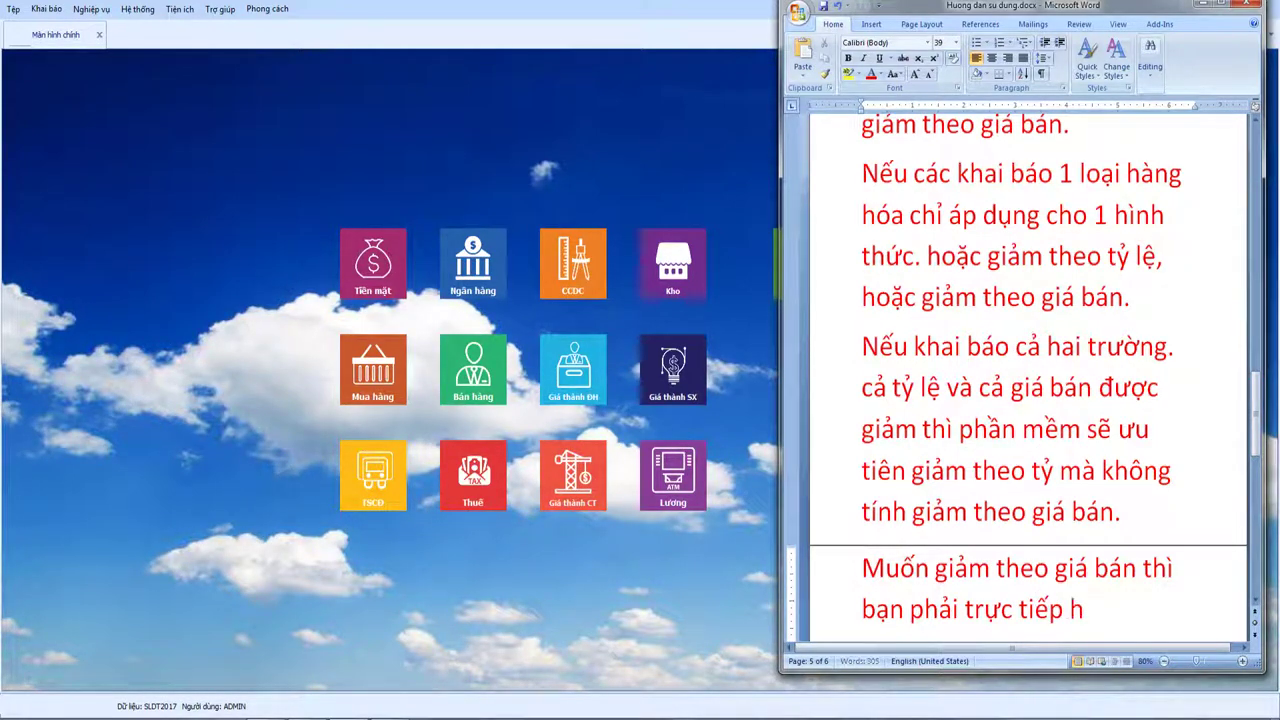
- Continue the paragraph with "nhập giá trị tỷ lệ bằng 0"
text(bro)
key(BackSpace)
key(BackSpace)
key(BackSpace)
text(nhaapj gias trij ty)
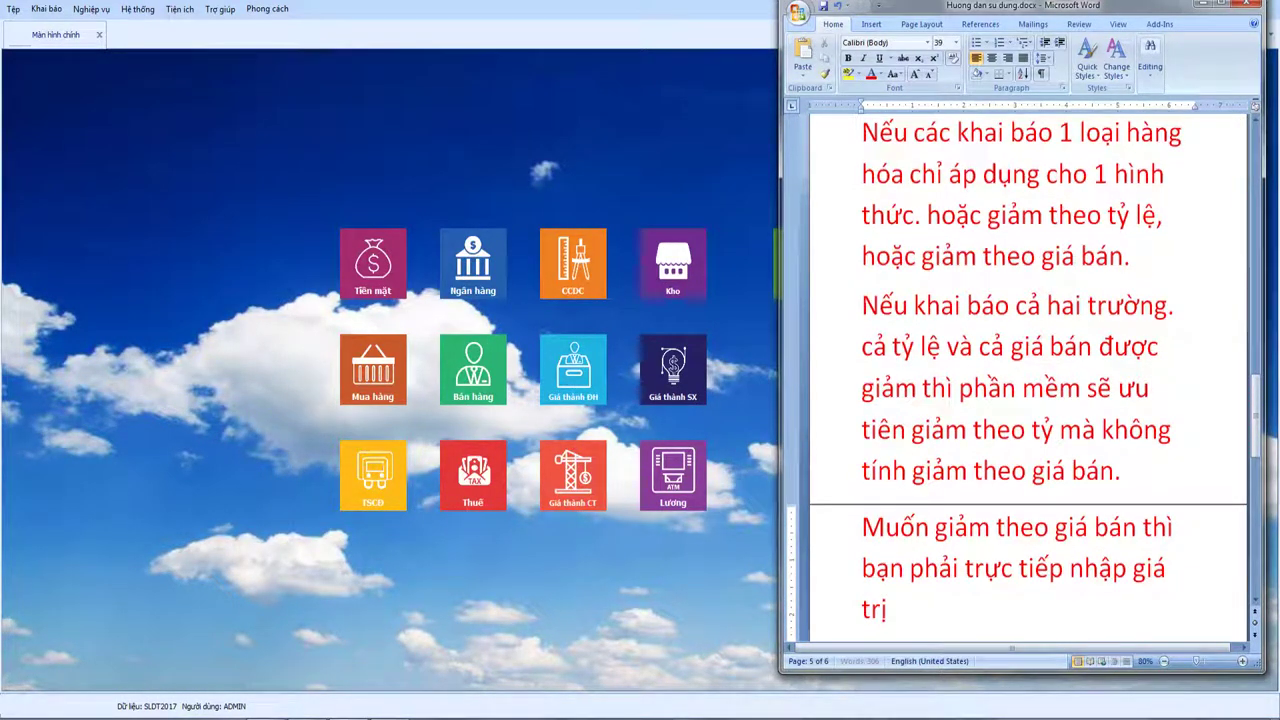
text(r h)
key(BackSpace)
text(e)
key(BackSpace)
text(leej)
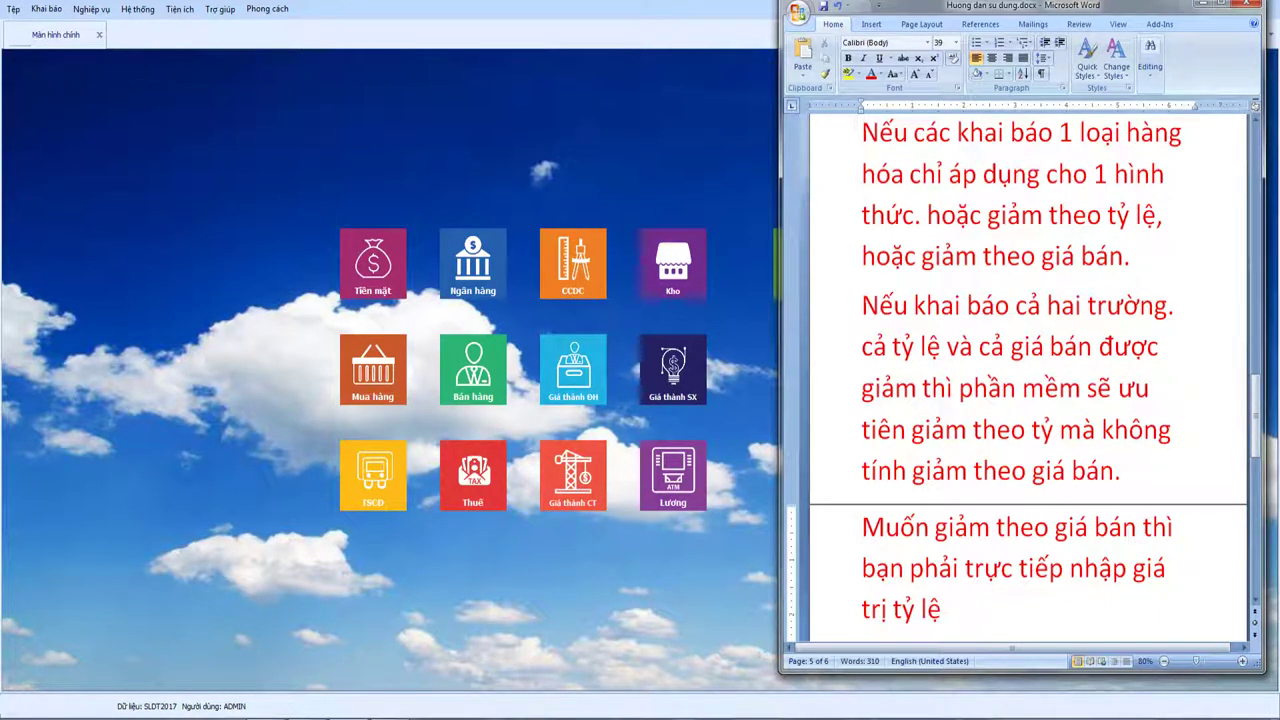
text( bawngf )
text(0)
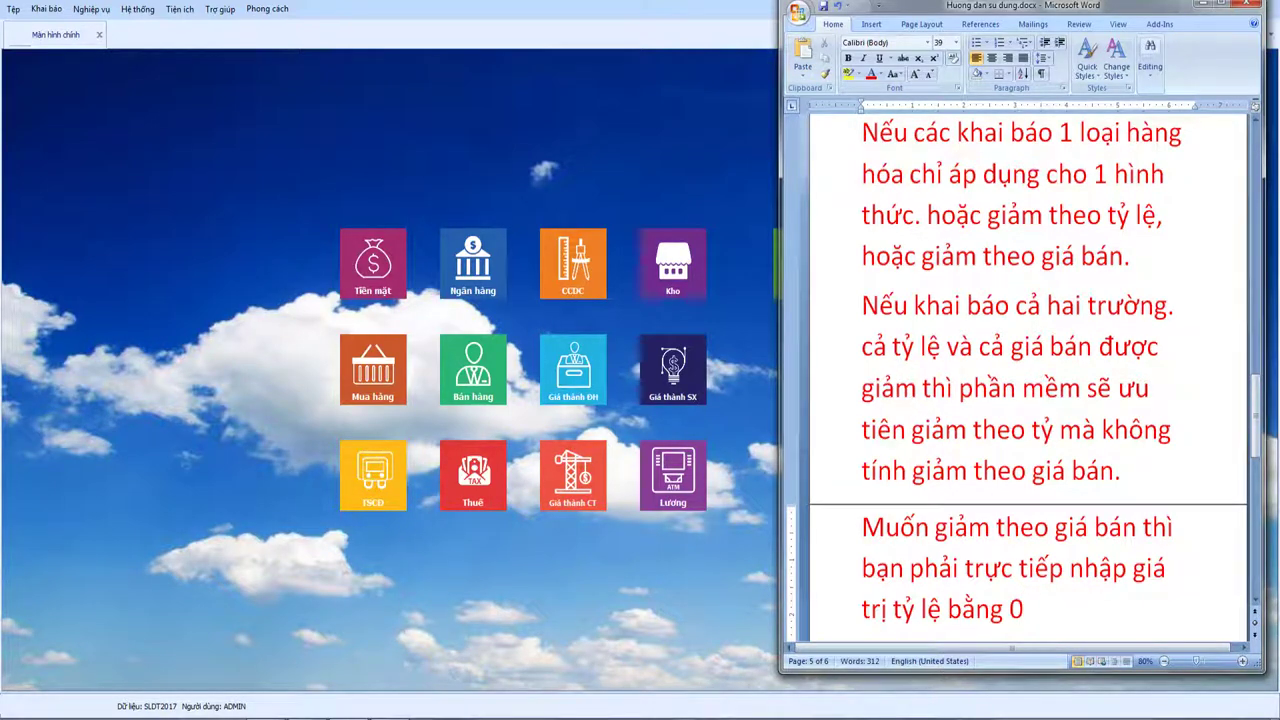
- Switch from Word to the accounting software's main screen
click(131, 267)
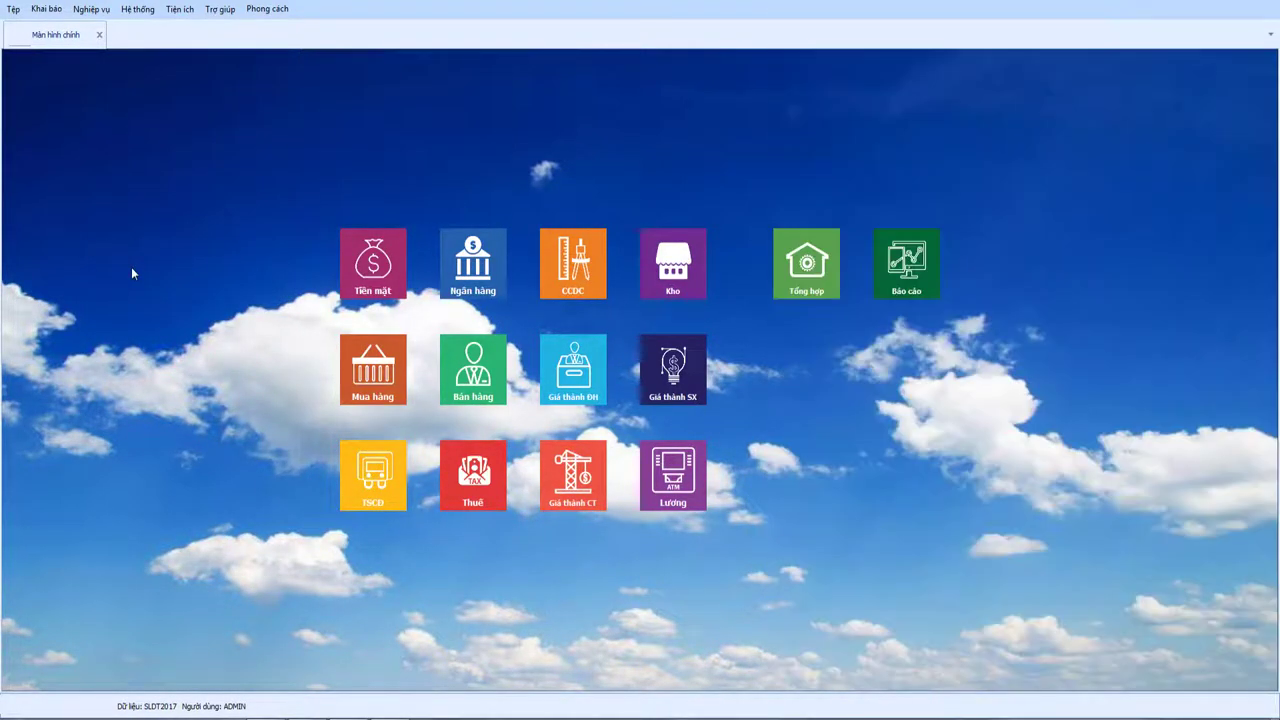
click(100, 35)
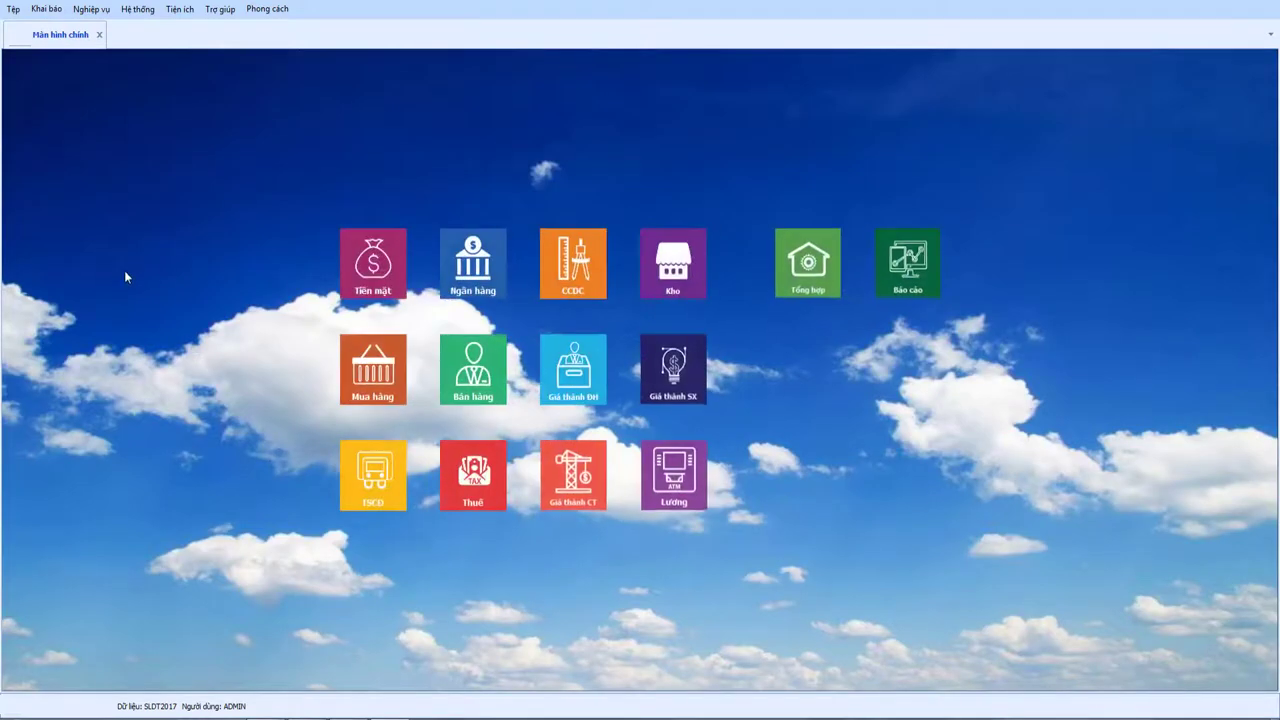
click(46, 9)
click(91, 9)
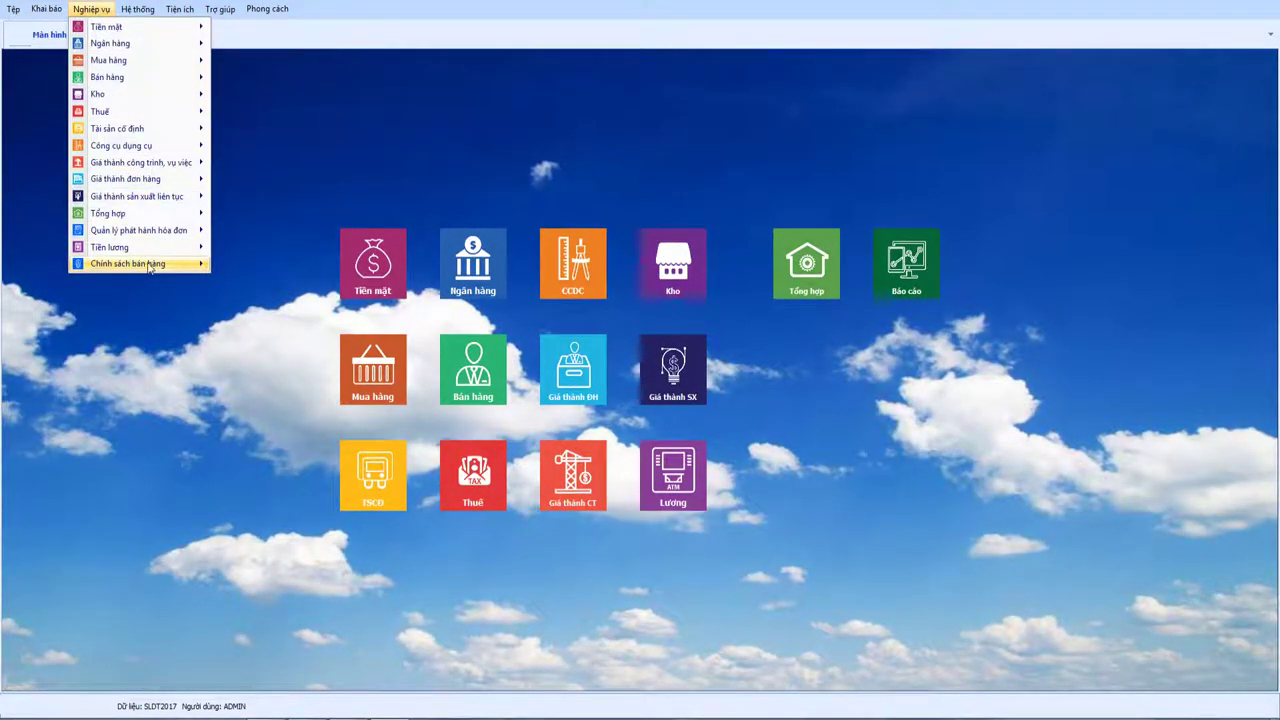
mouse_move(130, 263)
click(278, 314)
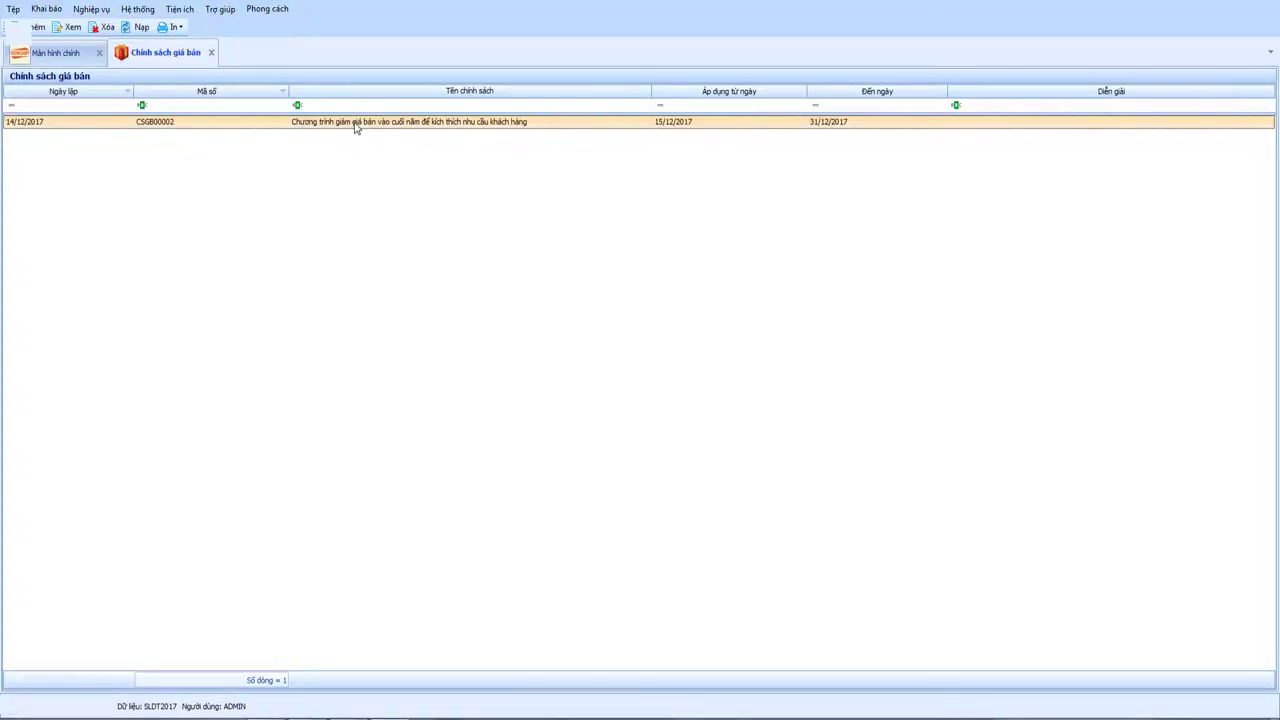
click(211, 52)
- Open the year-end price reduction policy CSGB00002 from the Chính sách giá bán list under the sales policies
click(91, 9)
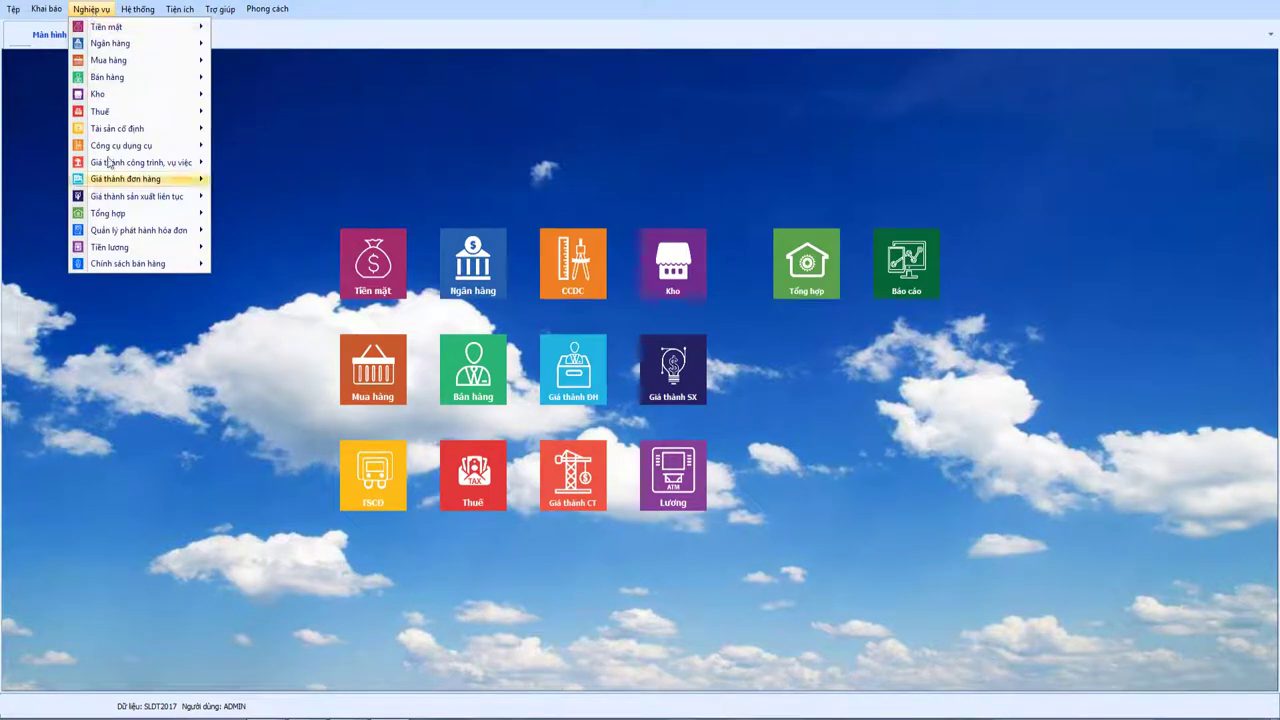
mouse_move(142, 268)
click(266, 311)
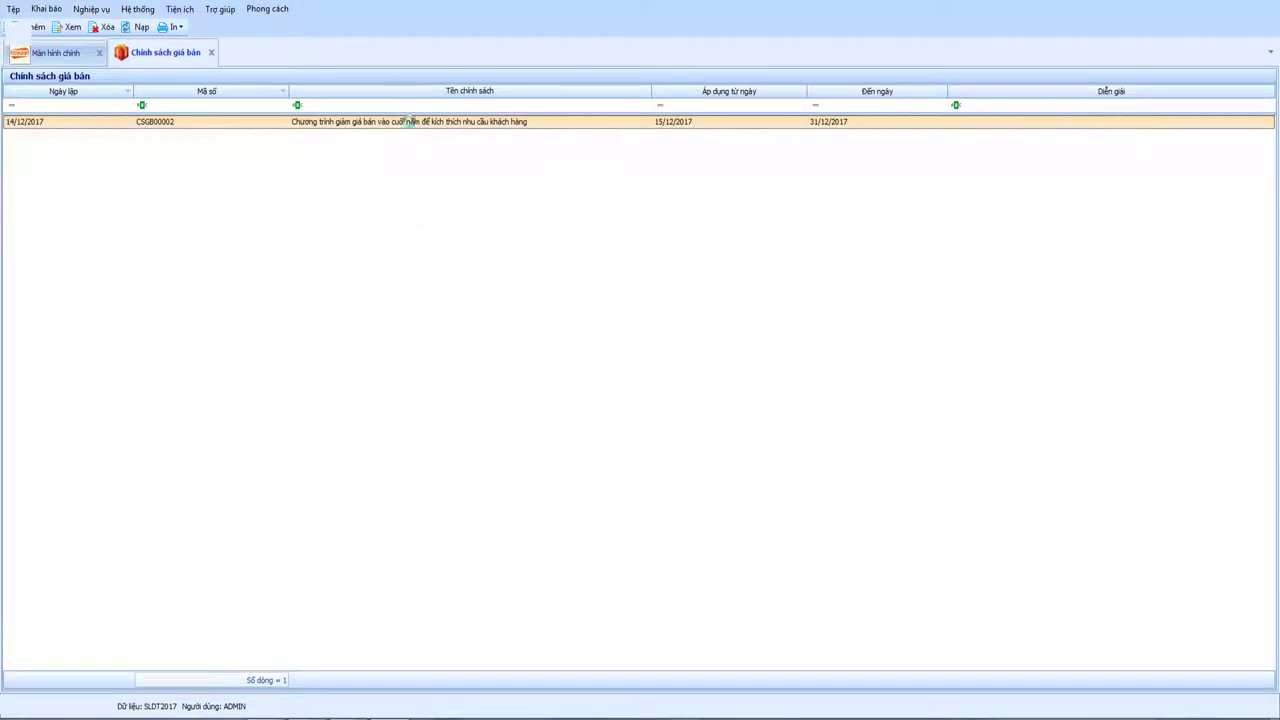
double_click(410, 121)
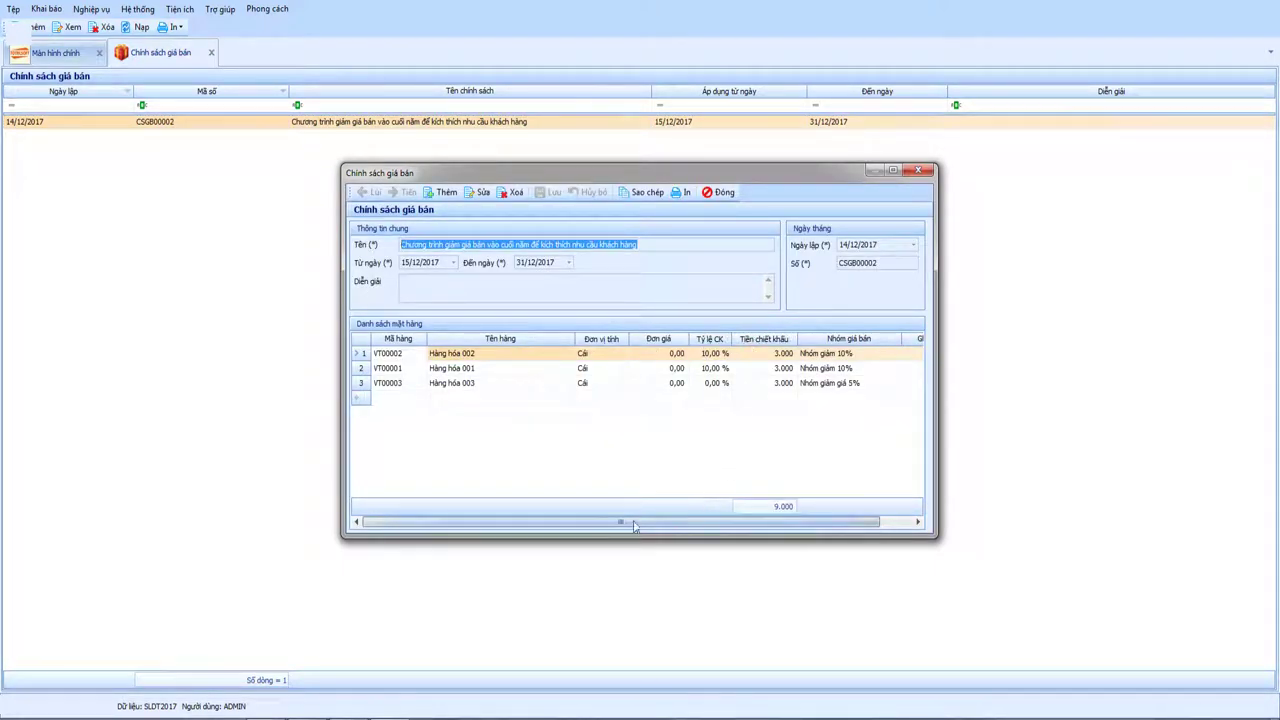
- Examine the unit price, discount rate (Tỷ lệ CK) and discount amount (Tiền chiết khấu) declared for Hàng hóa 002
drag(623, 523, 714, 523)
click(612, 358)
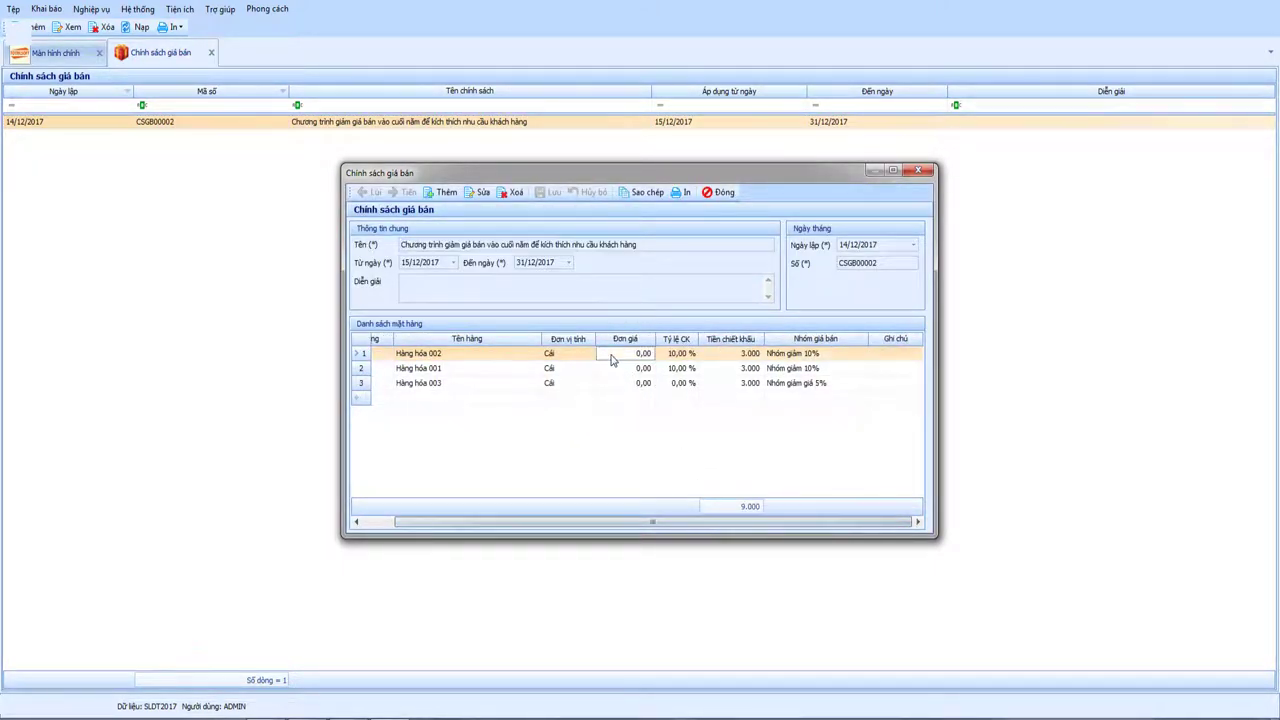
click(681, 356)
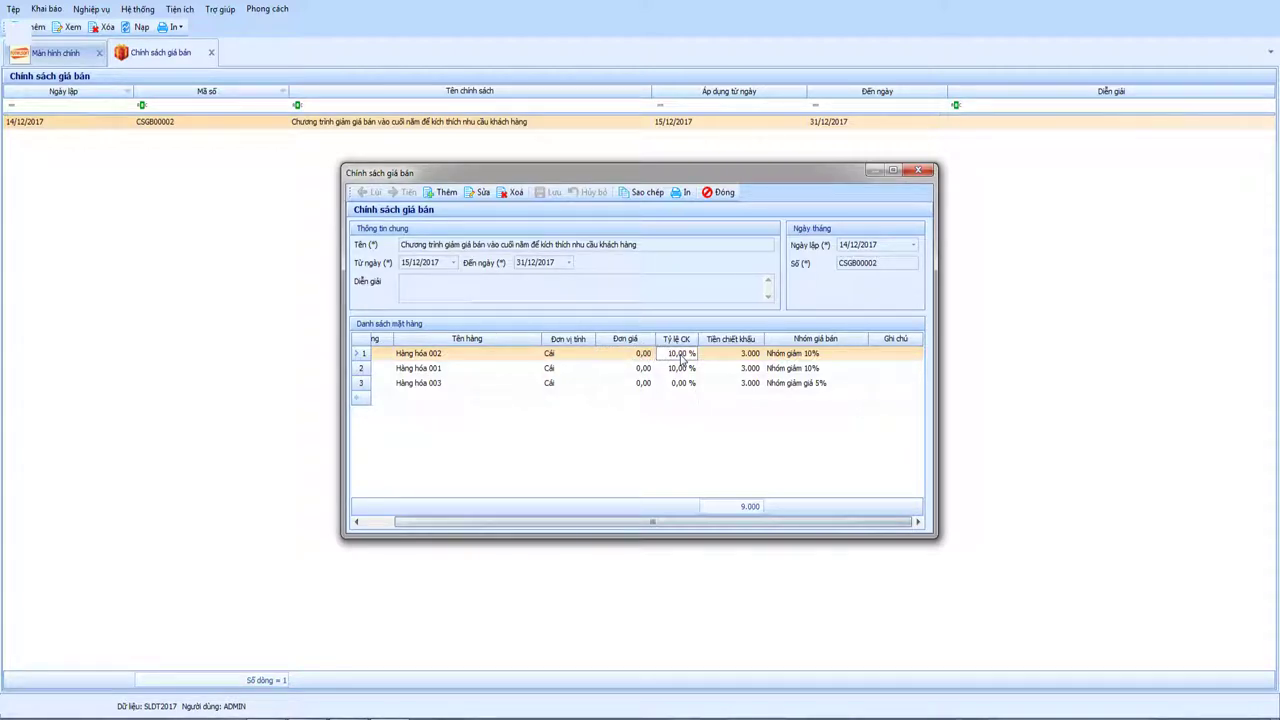
click(737, 357)
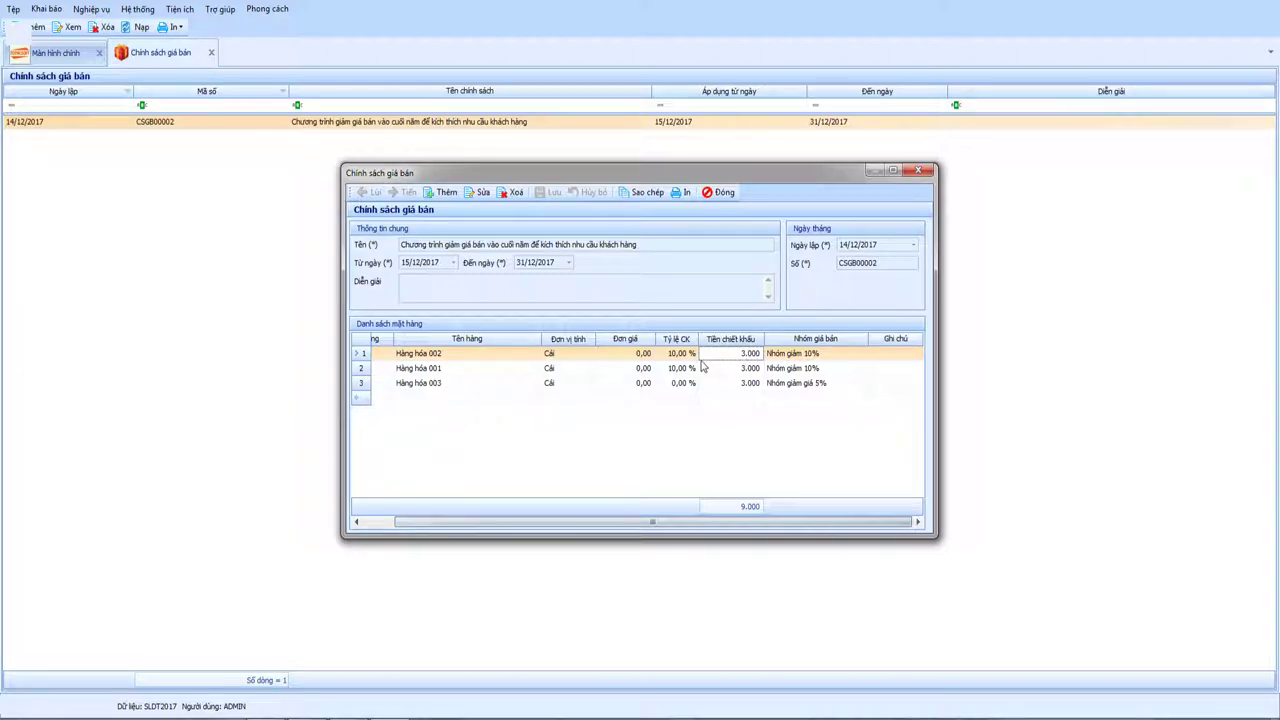
click(665, 356)
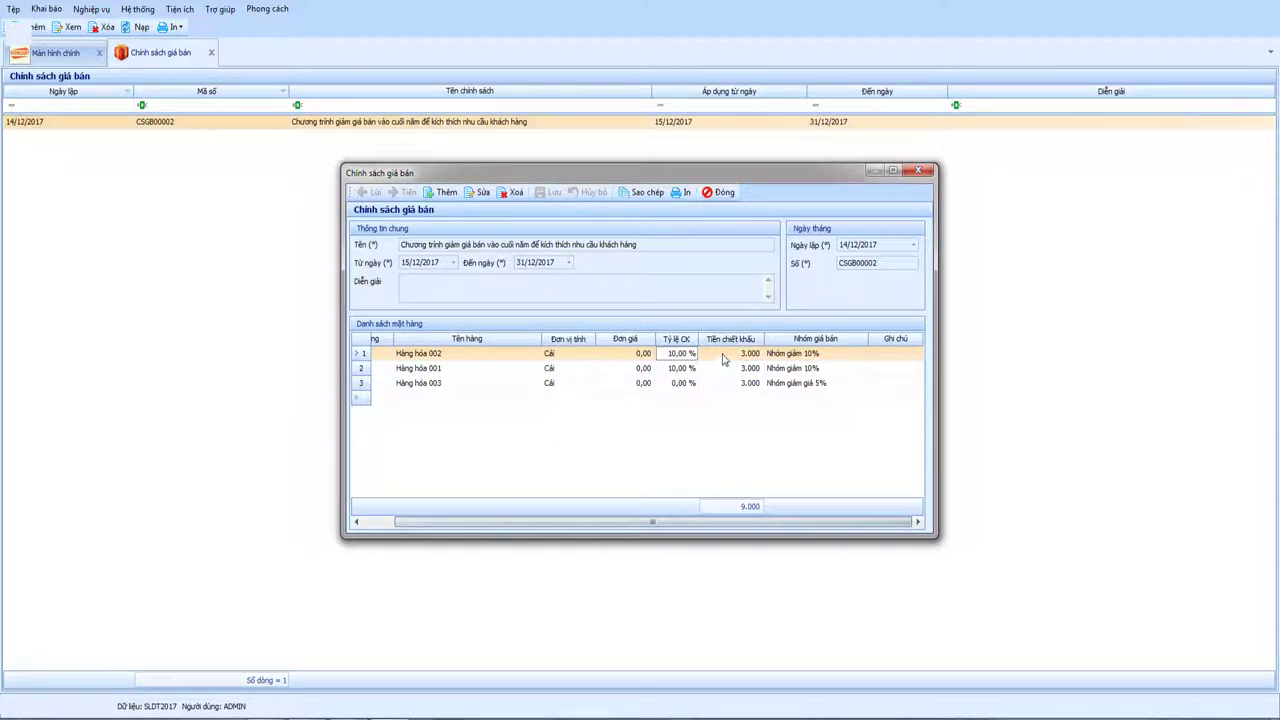
click(723, 357)
click(675, 358)
- Examine the discount rate and discount amount declared for Hàng hóa 003, keeping the policy window in clear view
click(720, 384)
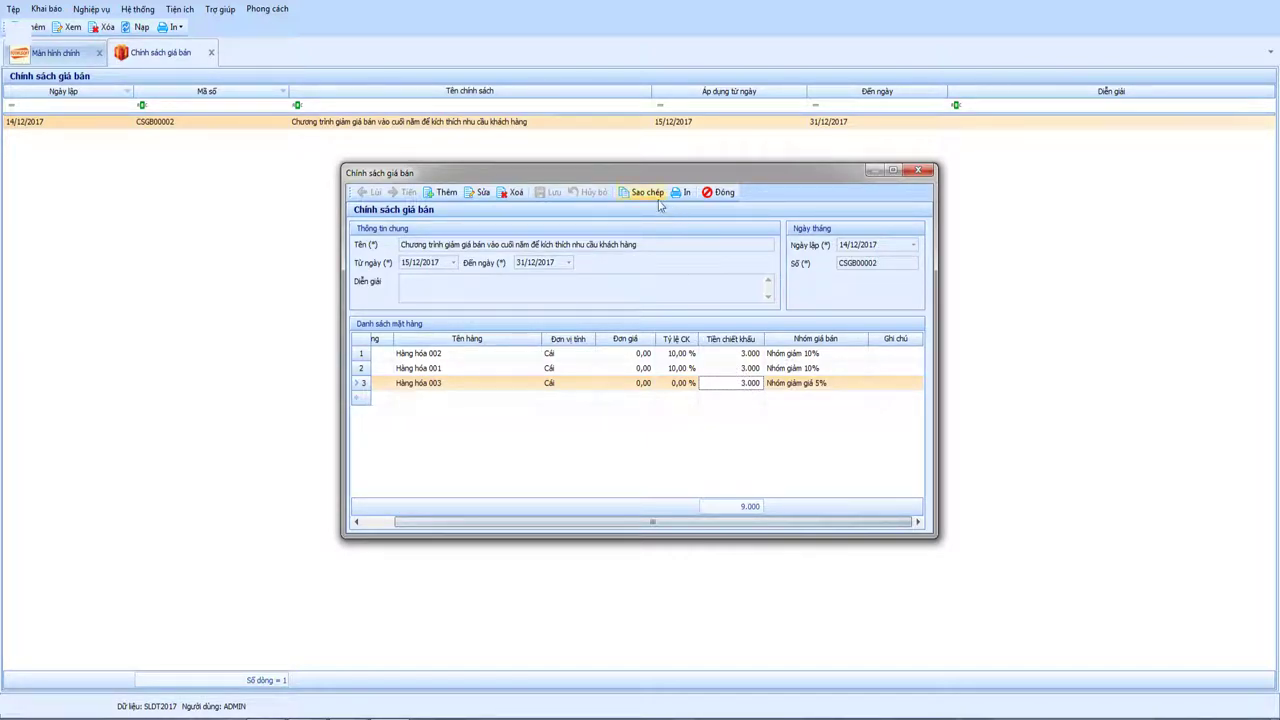
drag(648, 178, 550, 188)
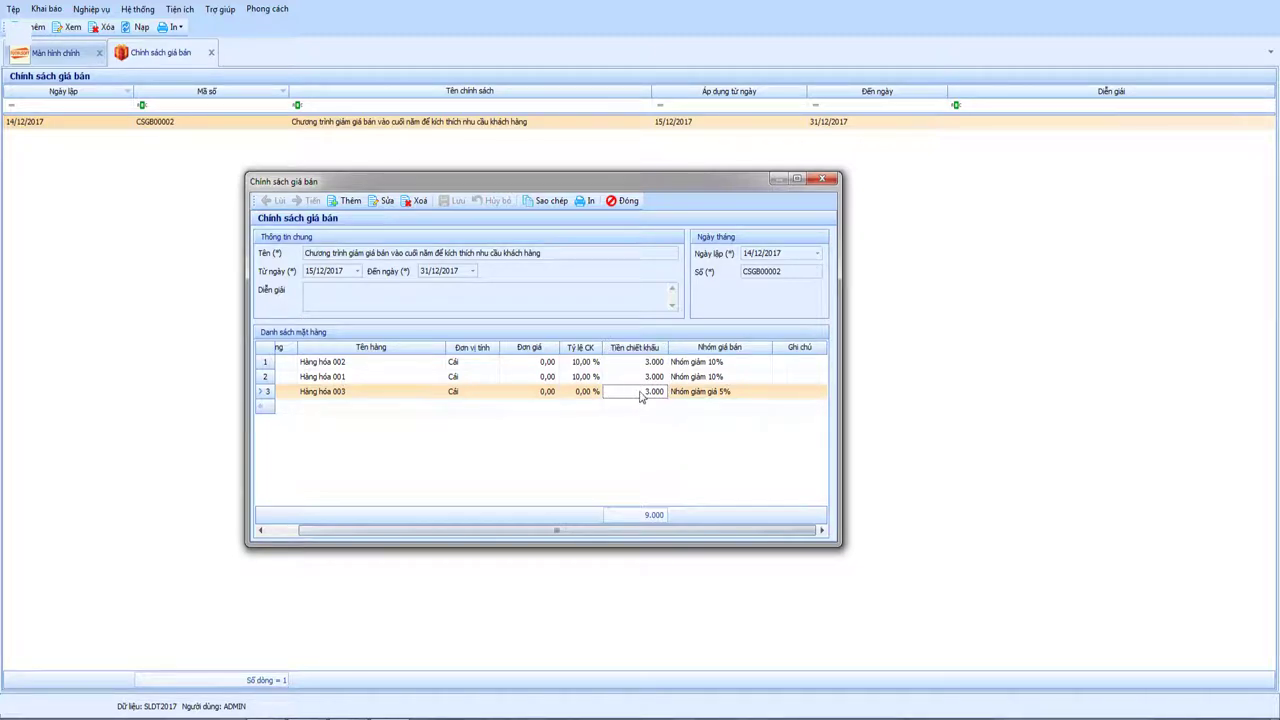
click(576, 394)
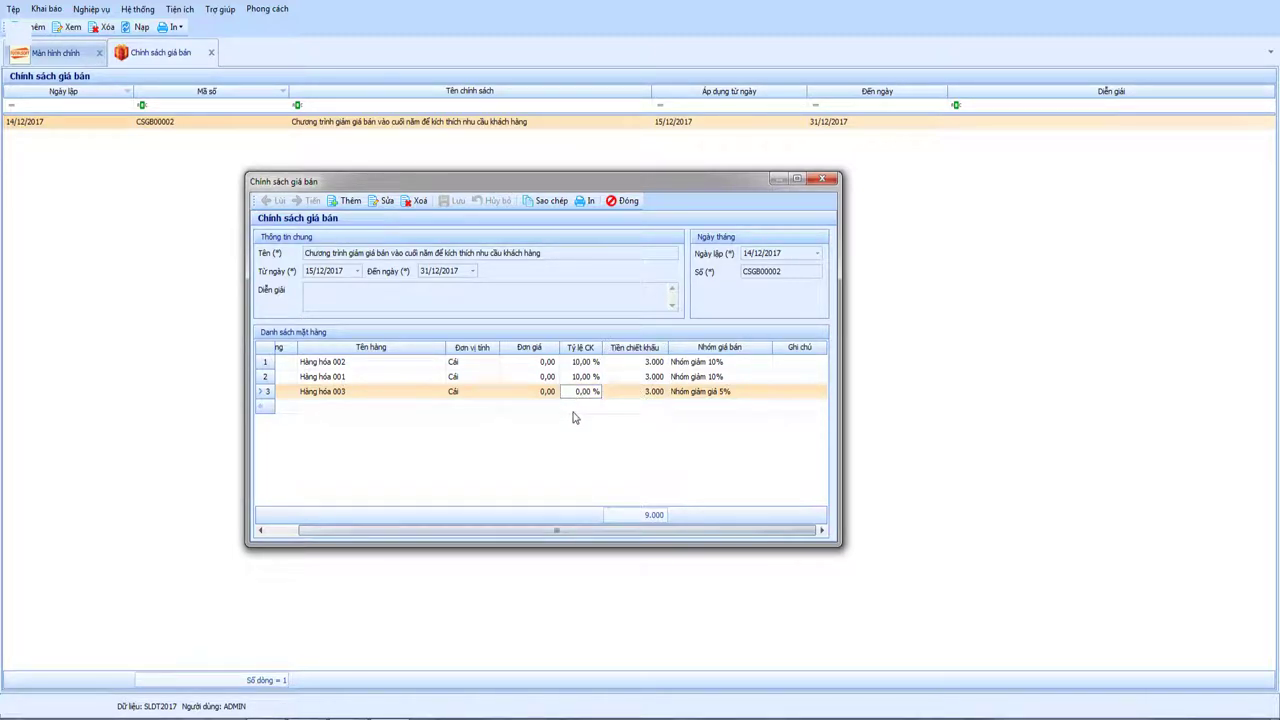
click(628, 396)
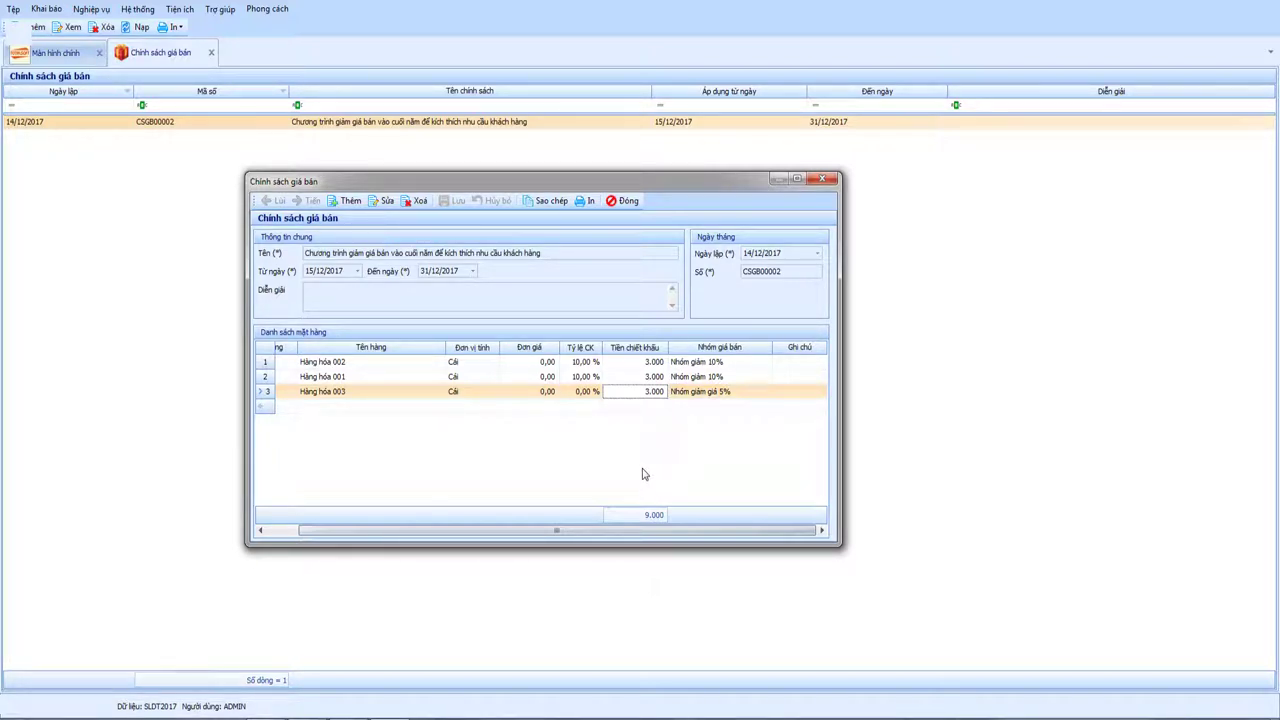
drag(518, 186, 608, 197)
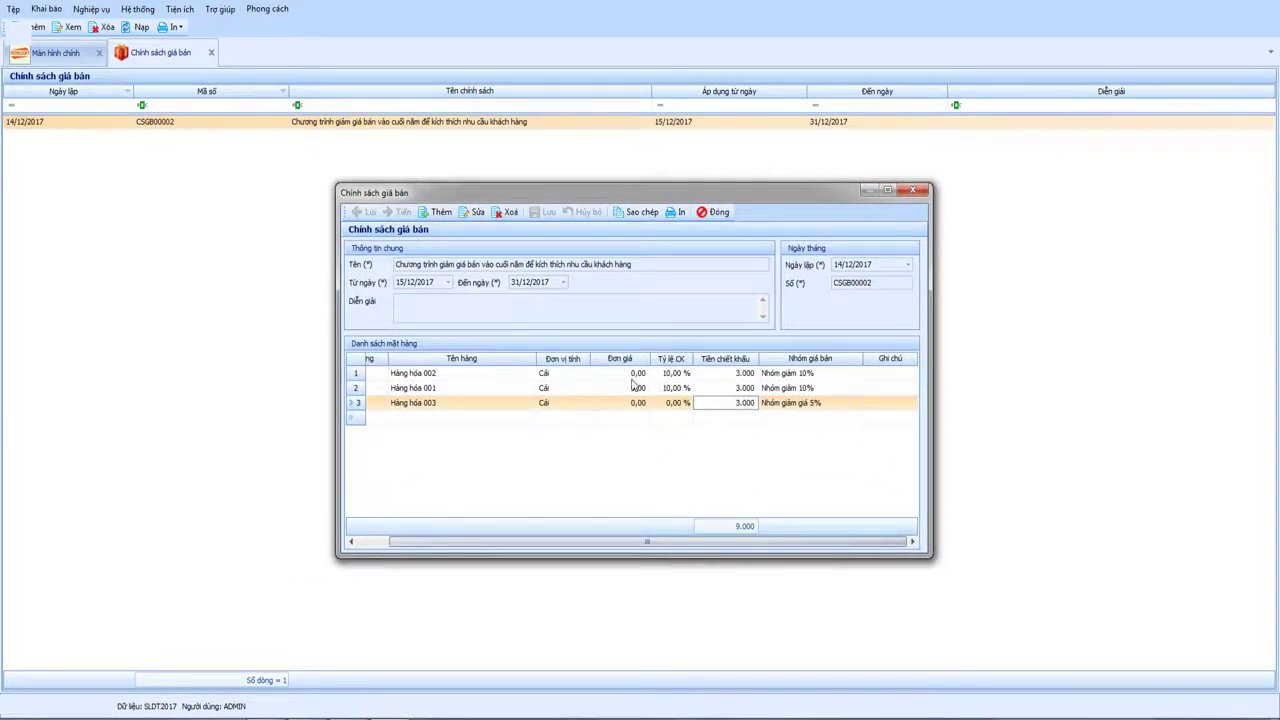
drag(646, 542, 603, 542)
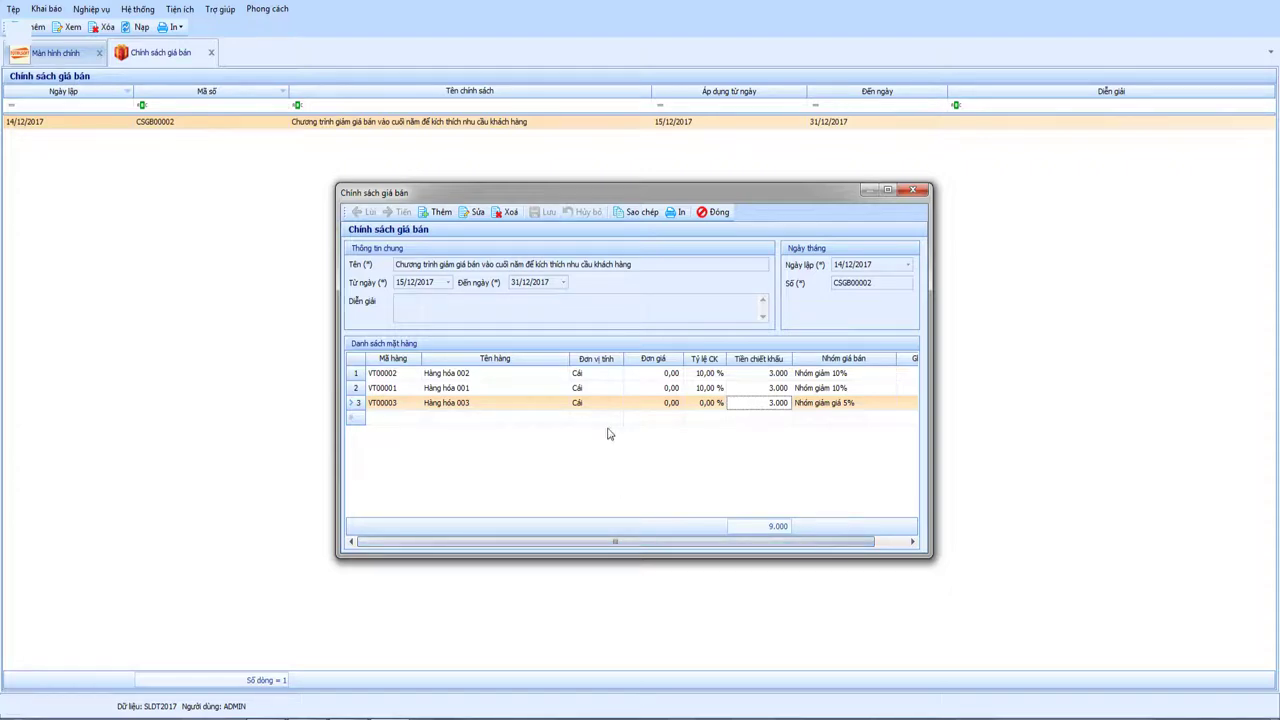
click(477, 405)
click(712, 406)
click(757, 406)
drag(615, 542, 647, 542)
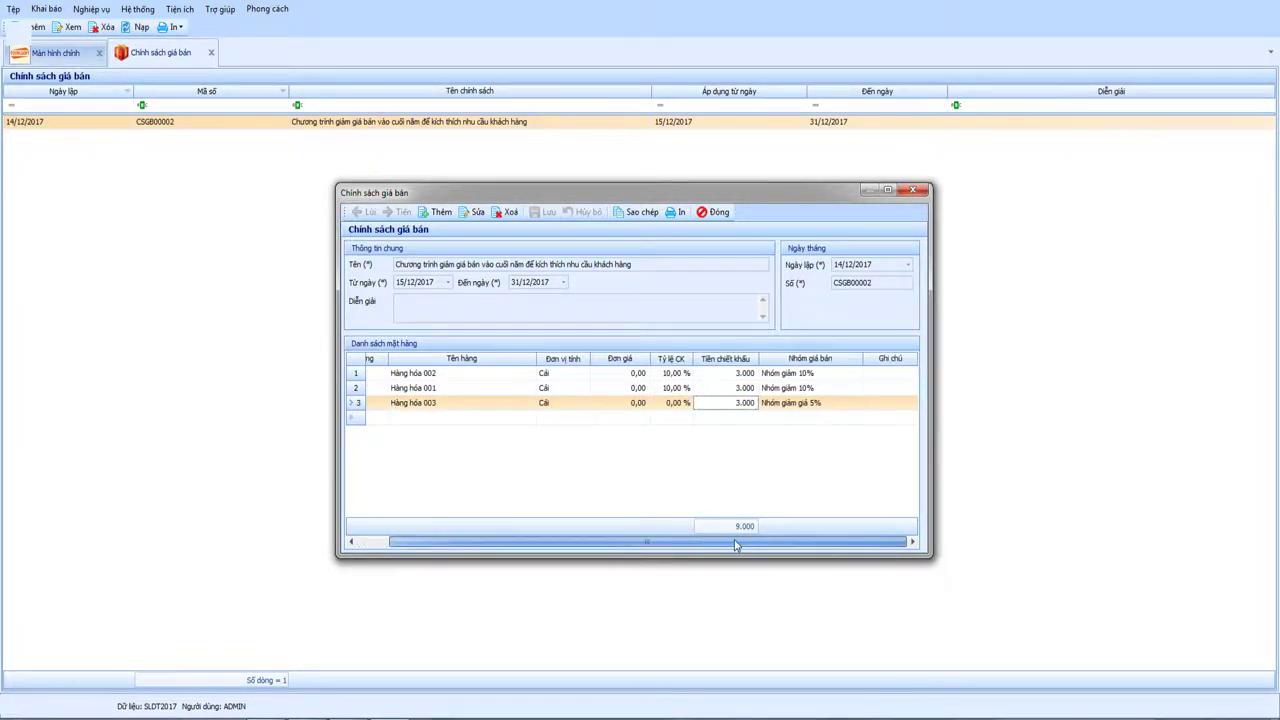
click(674, 404)
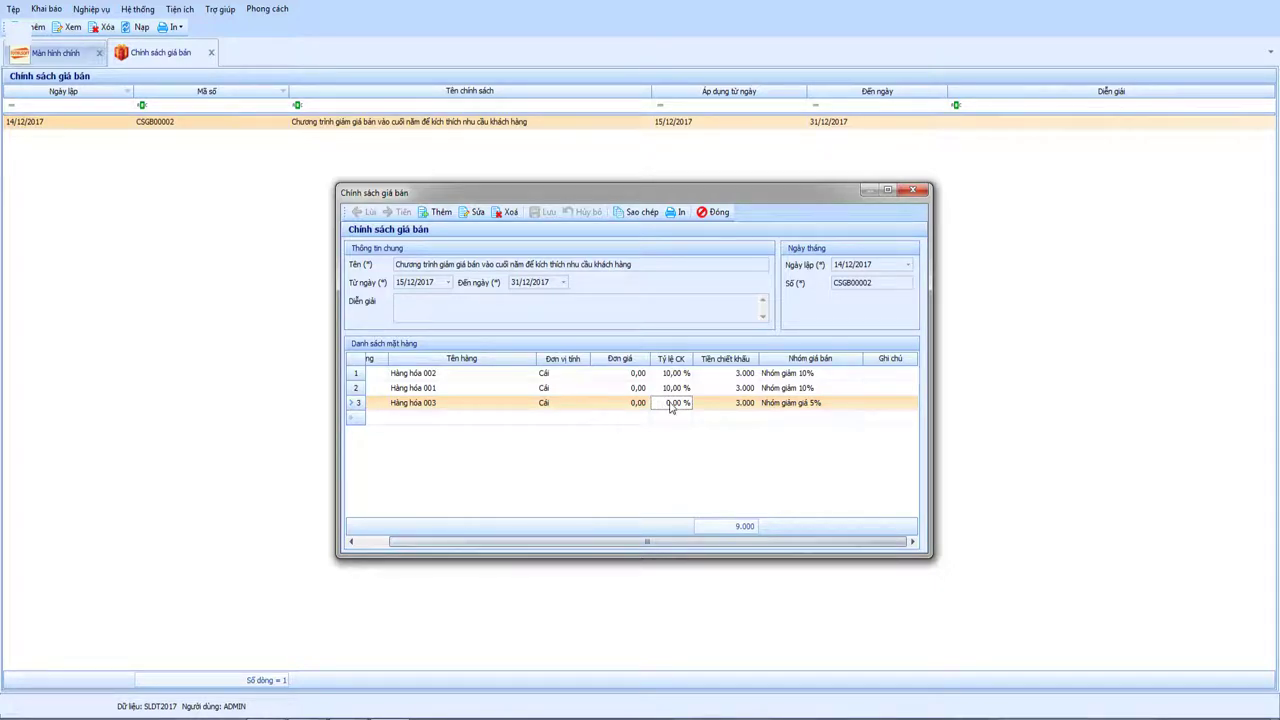
- Compare the Tiền chiết khấu and Tỷ lệ CK values of Hàng hóa 003, and close the policy and its list
click(723, 405)
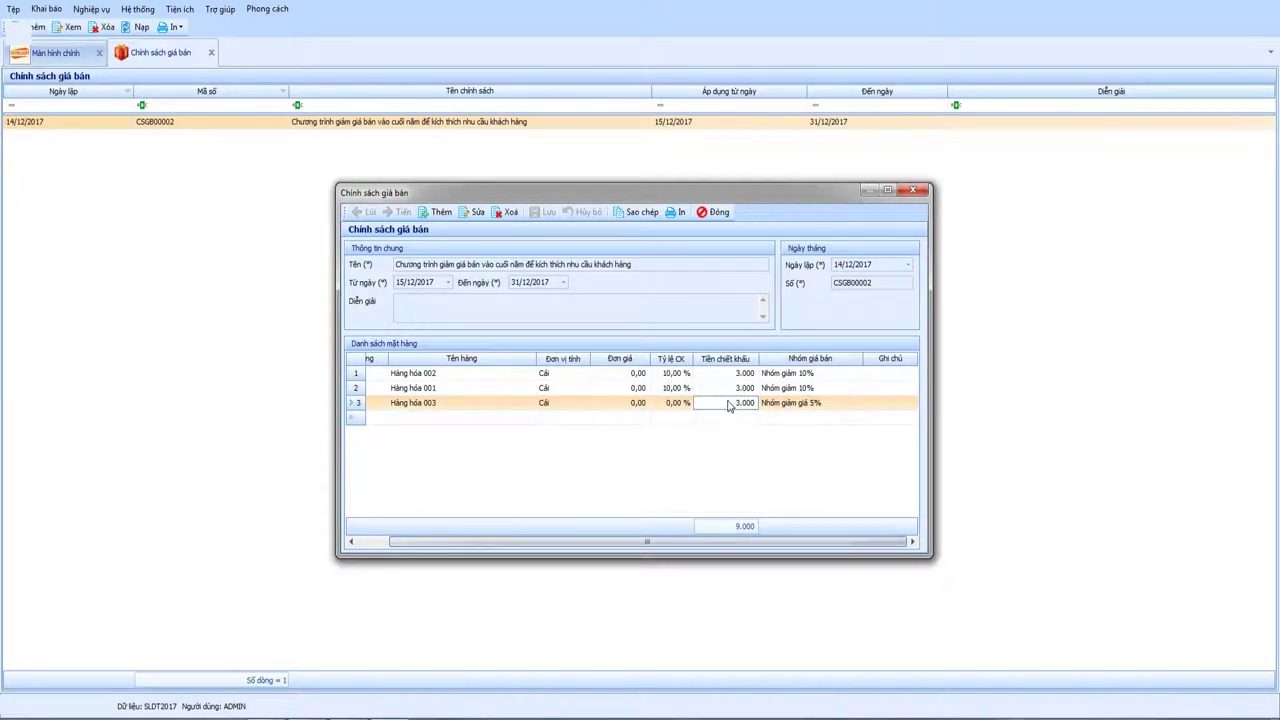
click(670, 403)
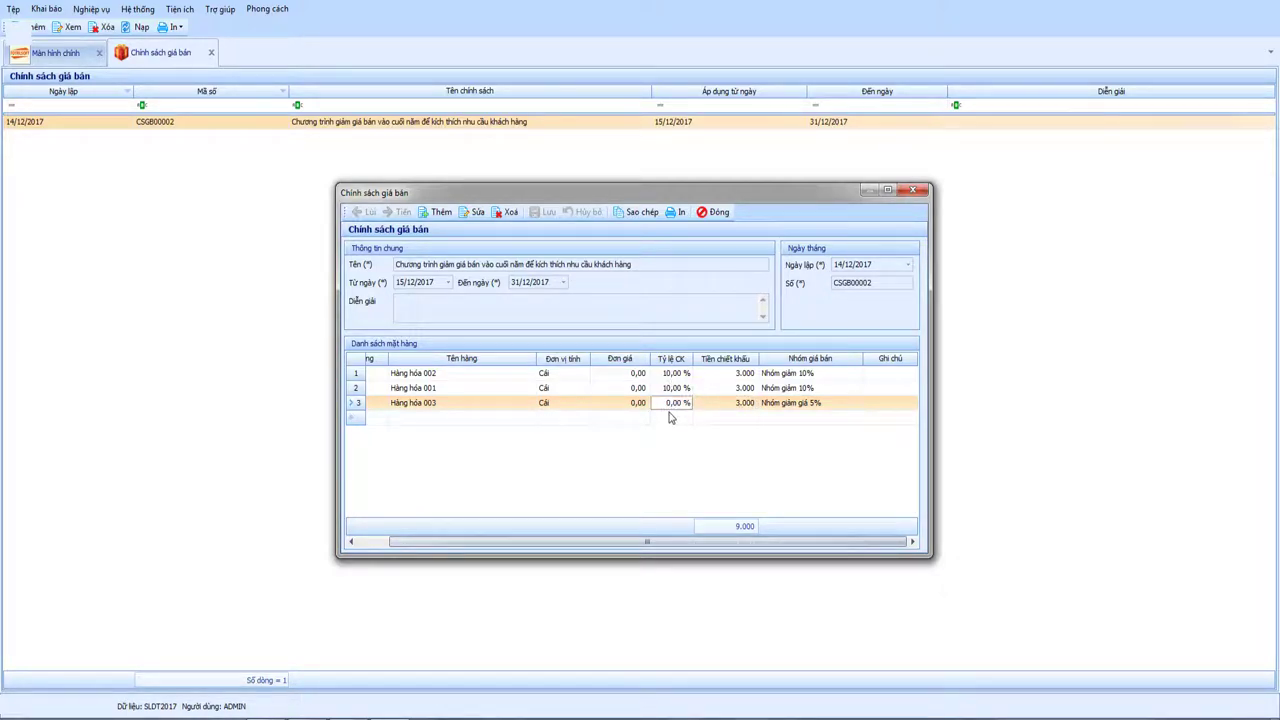
click(740, 404)
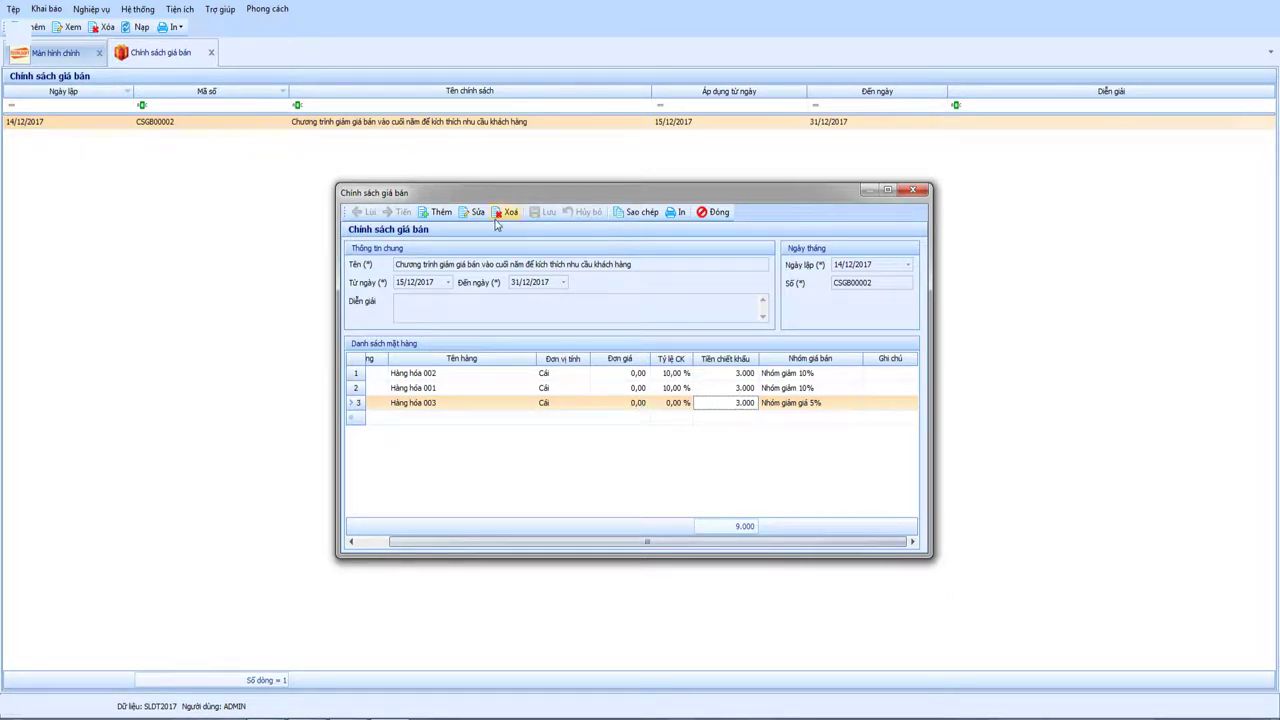
click(714, 212)
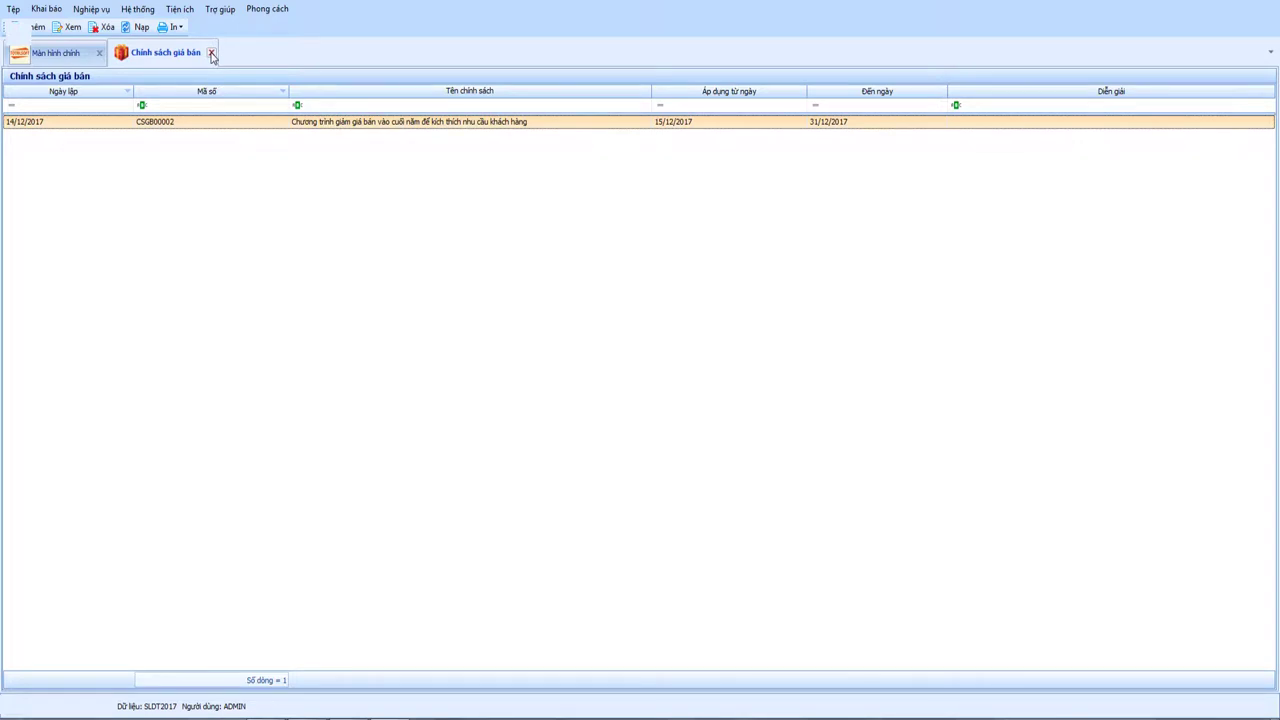
click(211, 53)
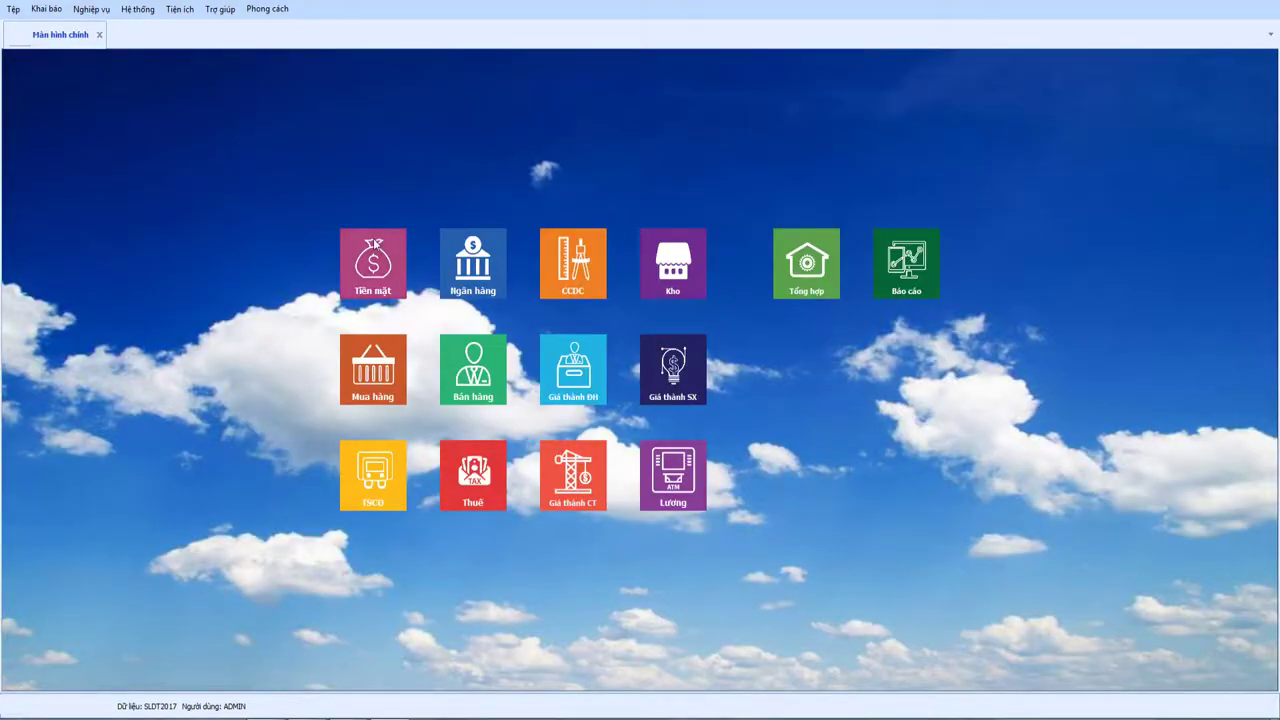
- Open the Hóa đơn bán hàng list in the Bán hàng module and add a new sales invoice
click(476, 378)
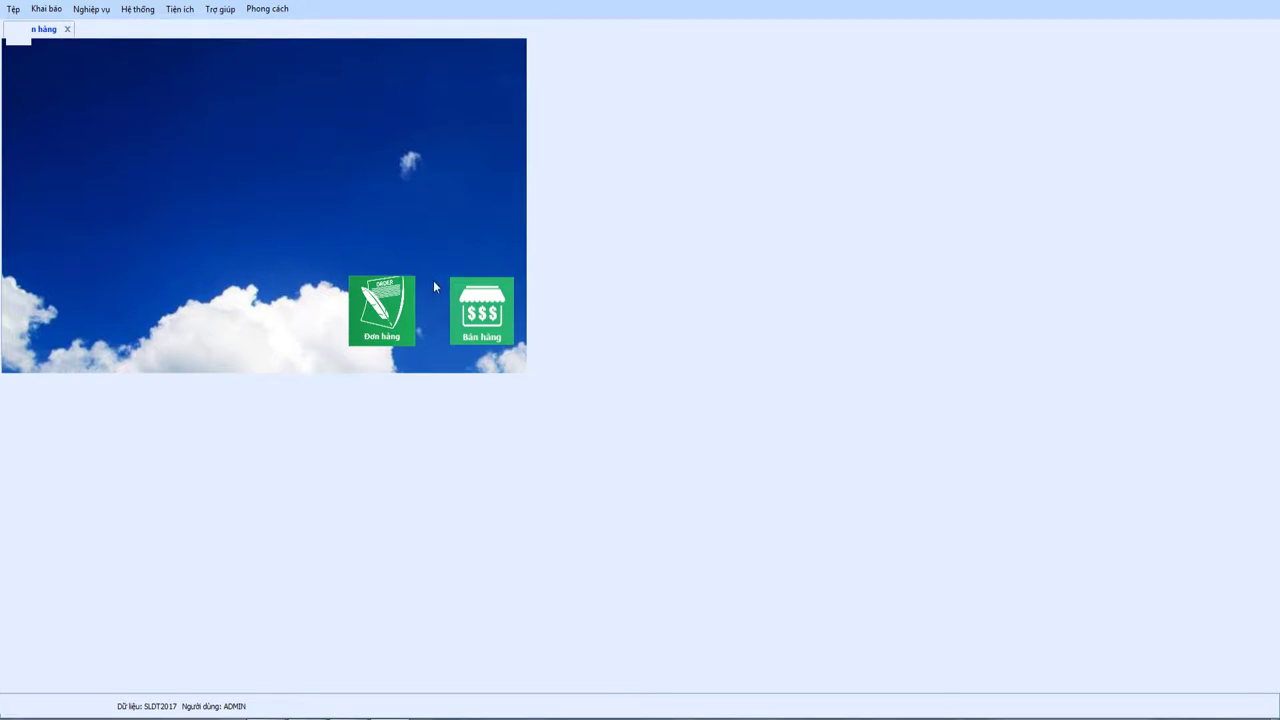
click(434, 287)
right_click(434, 287)
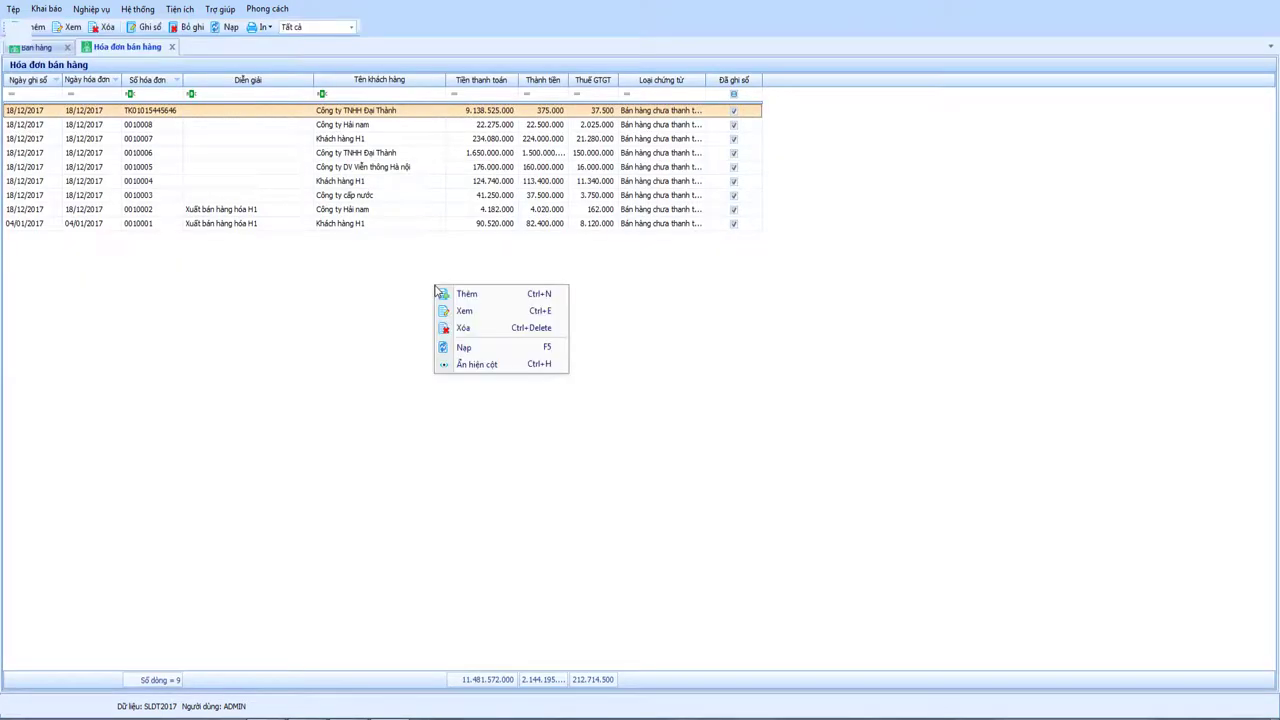
click(461, 290)
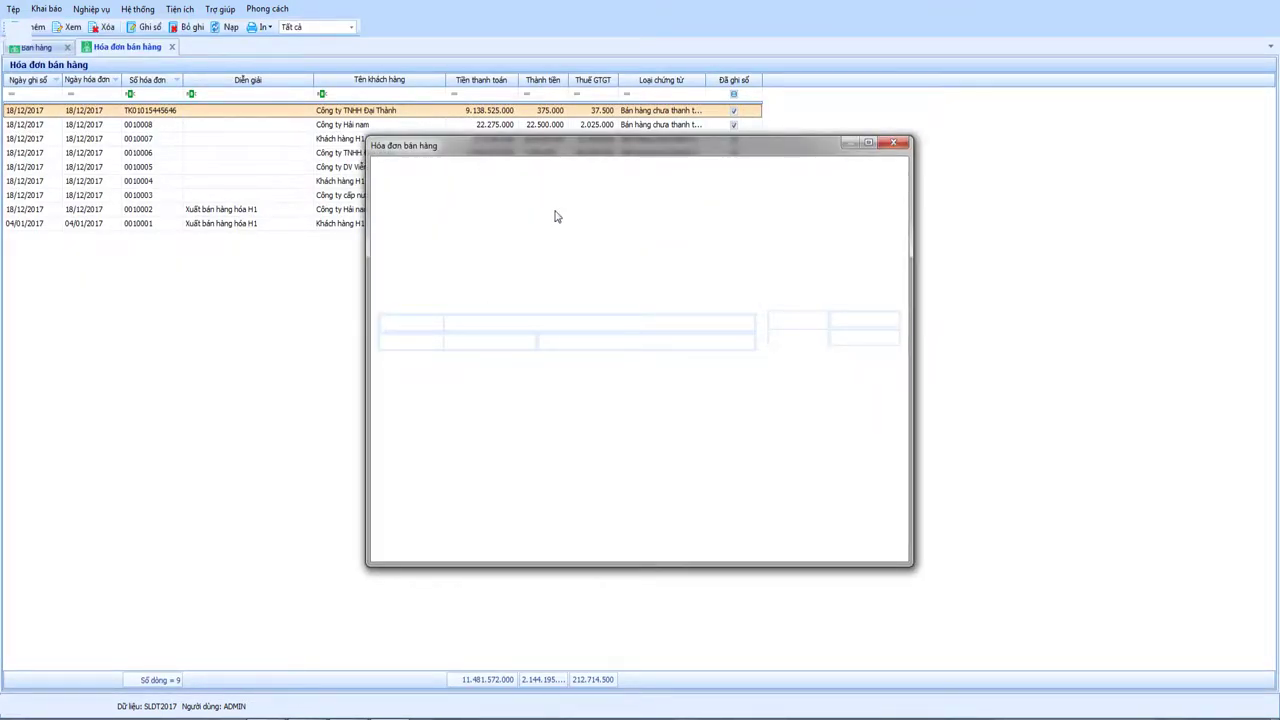
- Set the new invoice's type to Hóa đơn GTGT and choose H1 as the customer
click(530, 200)
click(525, 240)
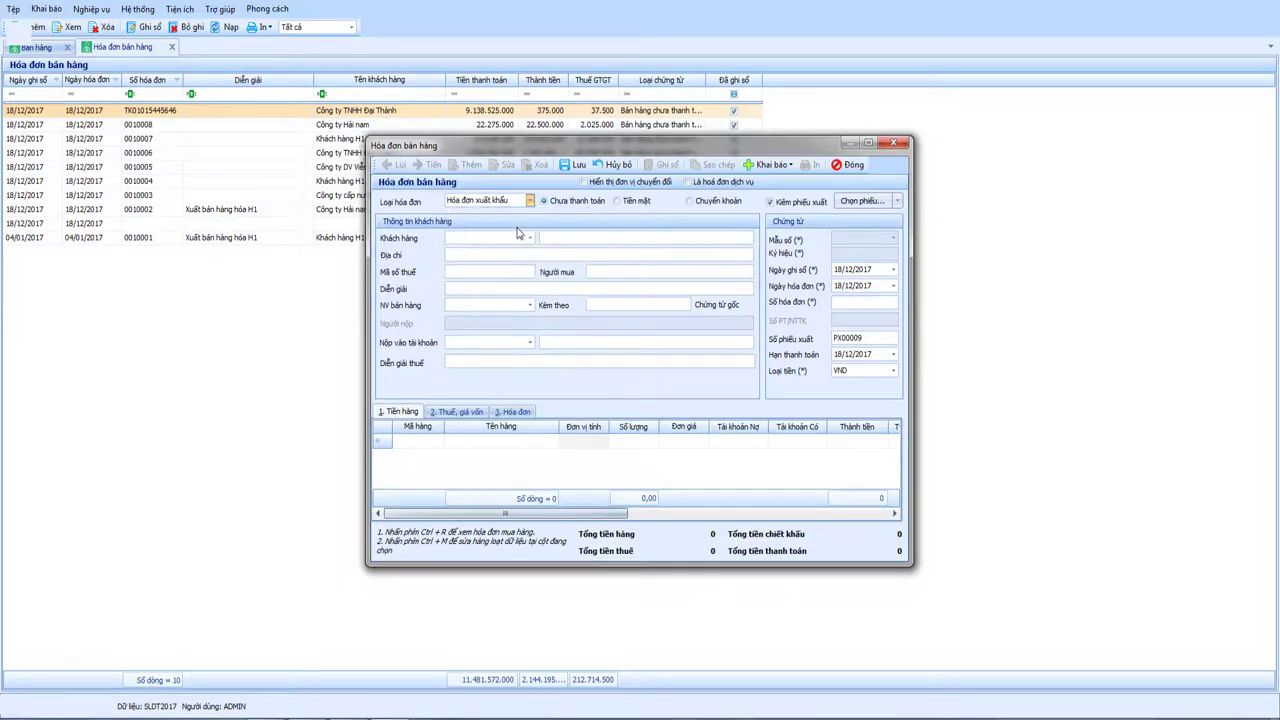
click(530, 240)
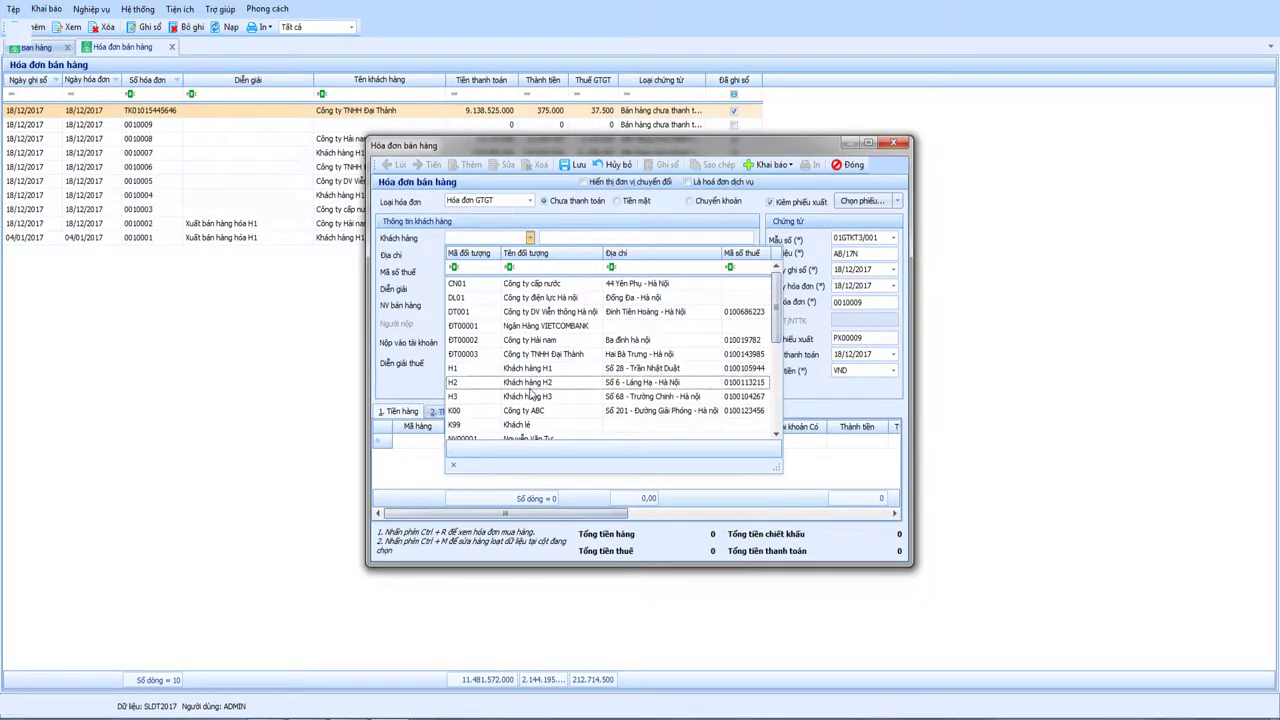
click(528, 369)
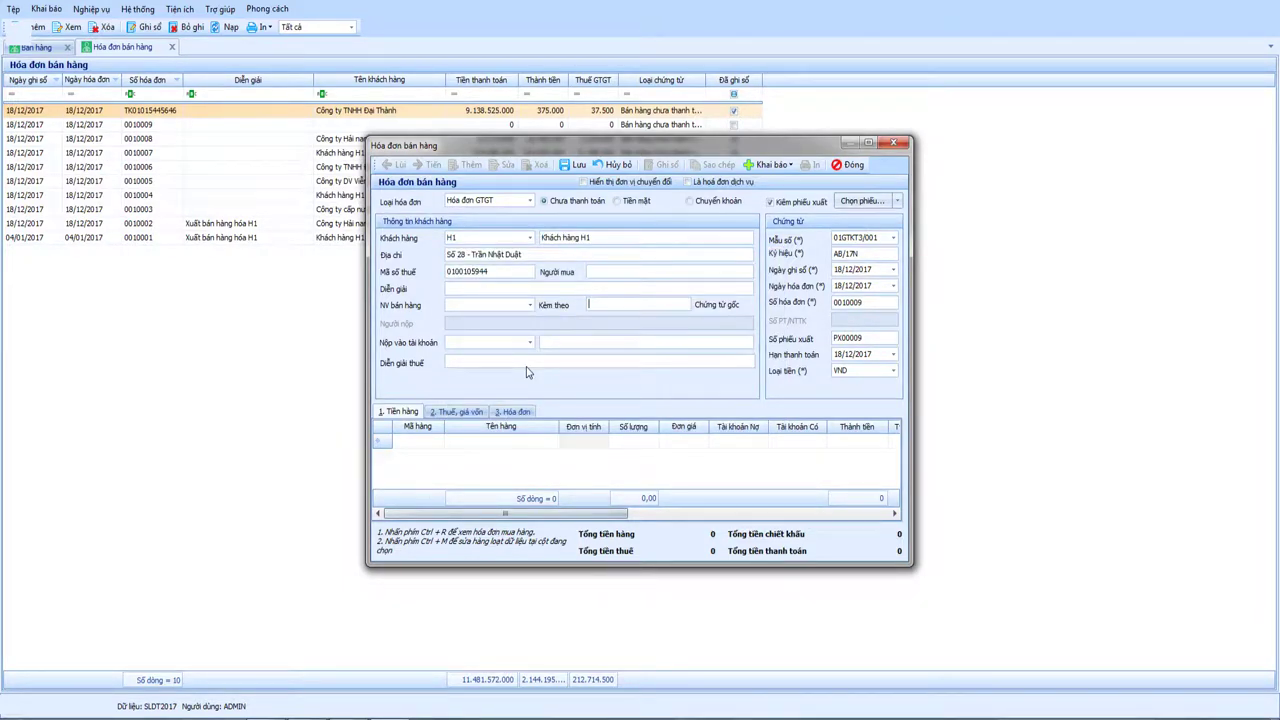
- Add item VT00003 (Hàng hóa 003) to the invoice with a quantity of 10.000
click(442, 442)
click(438, 441)
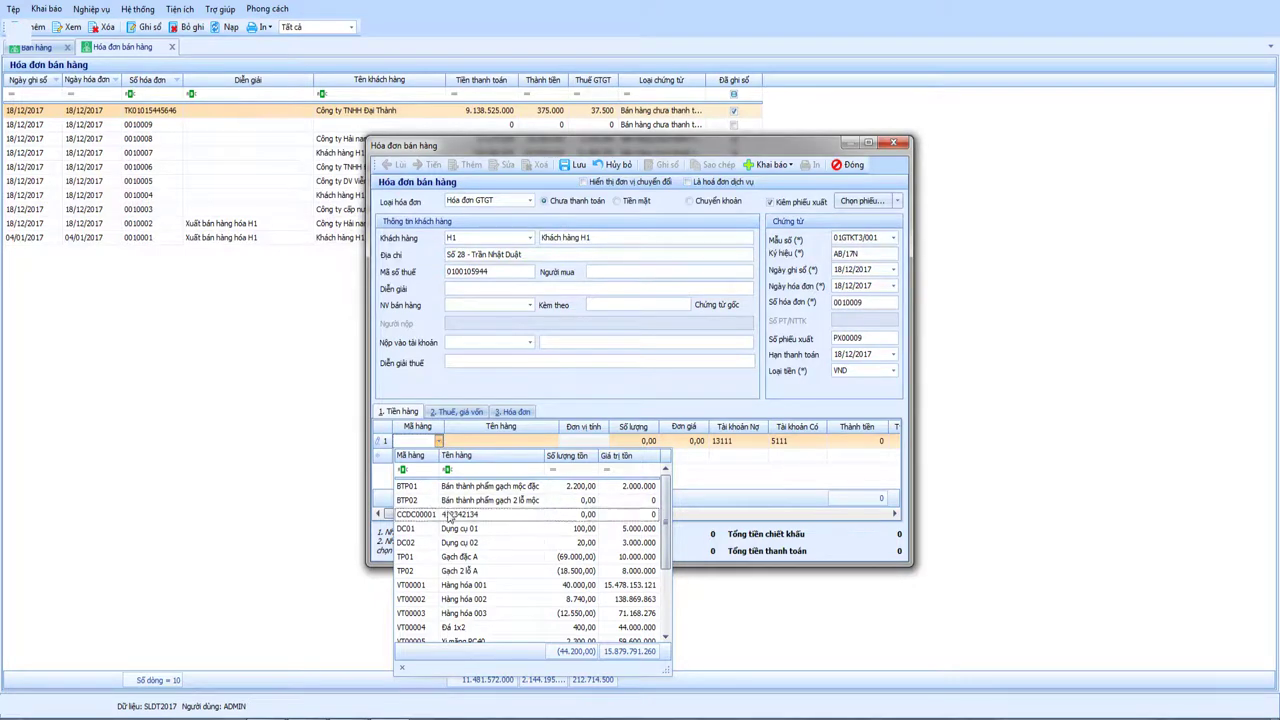
click(476, 614)
key(Tab)
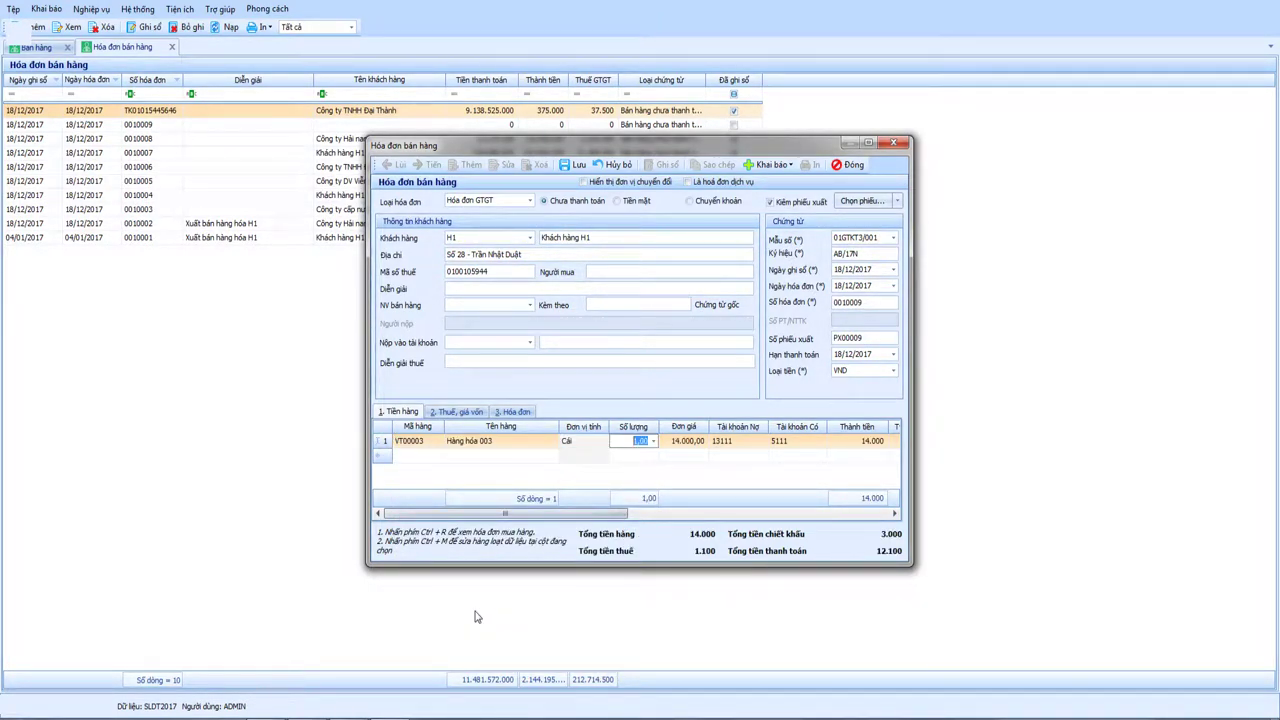
text(100000)
key(Tab)
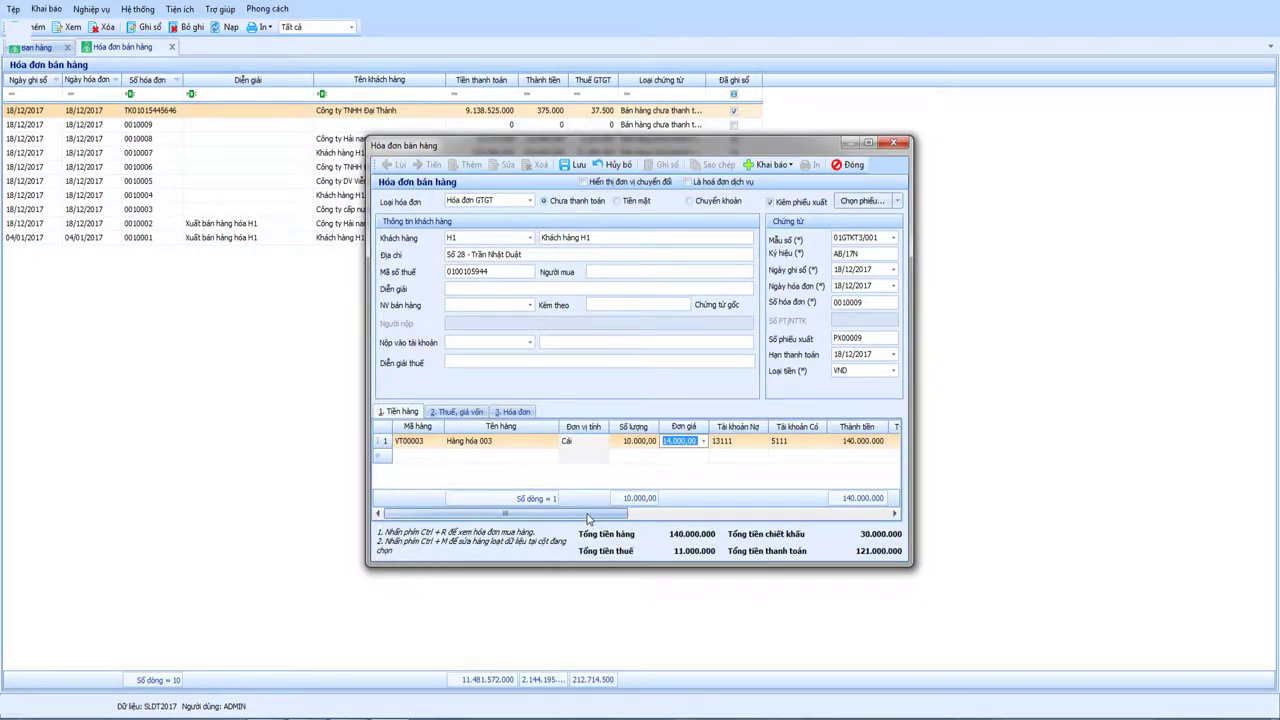
- Examine the discount rate (Tỷ lệ CK) and discount amount (Tiền CK) applied to the Hàng hóa 003 invoice line
drag(588, 517, 678, 517)
click(724, 440)
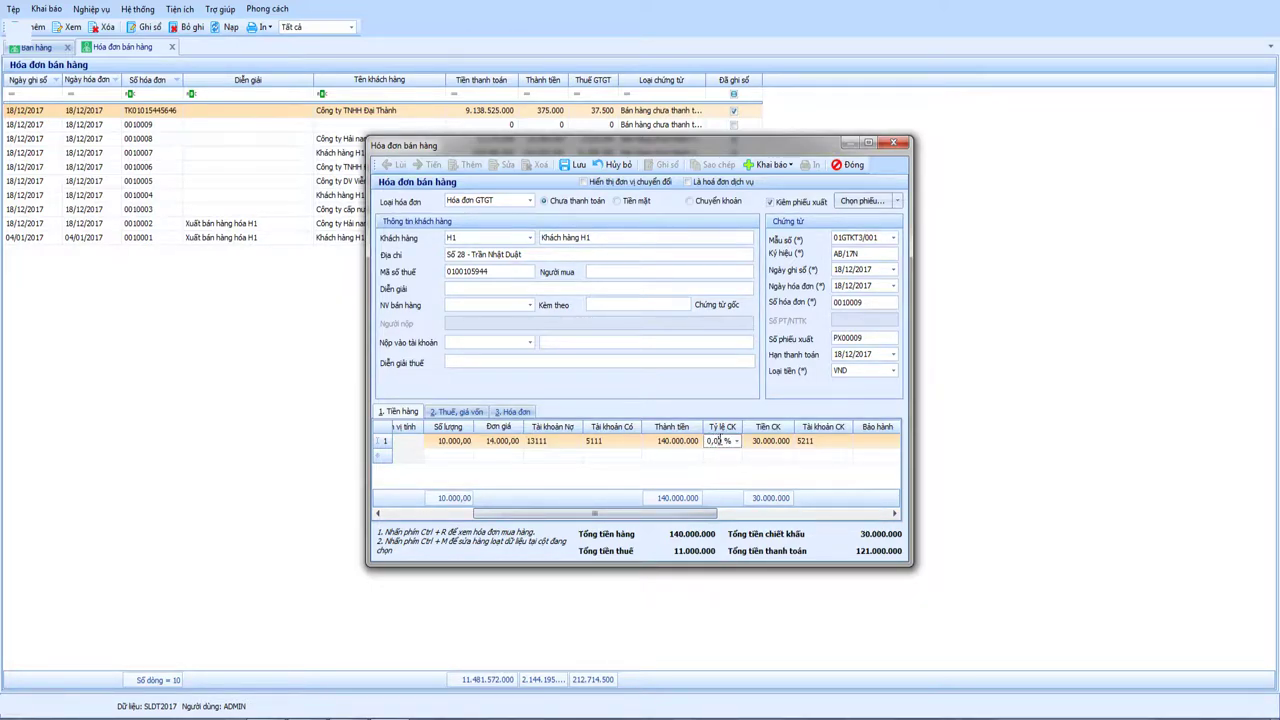
drag(720, 440, 706, 441)
drag(673, 515, 713, 515)
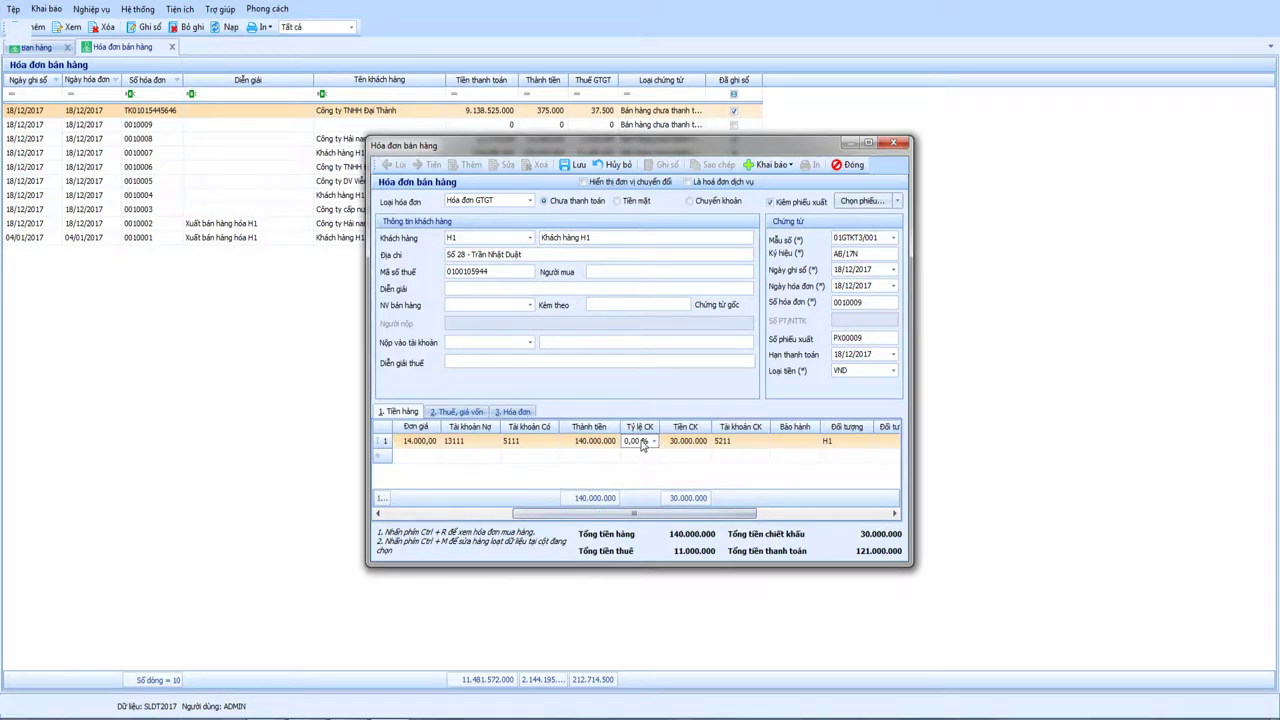
click(683, 441)
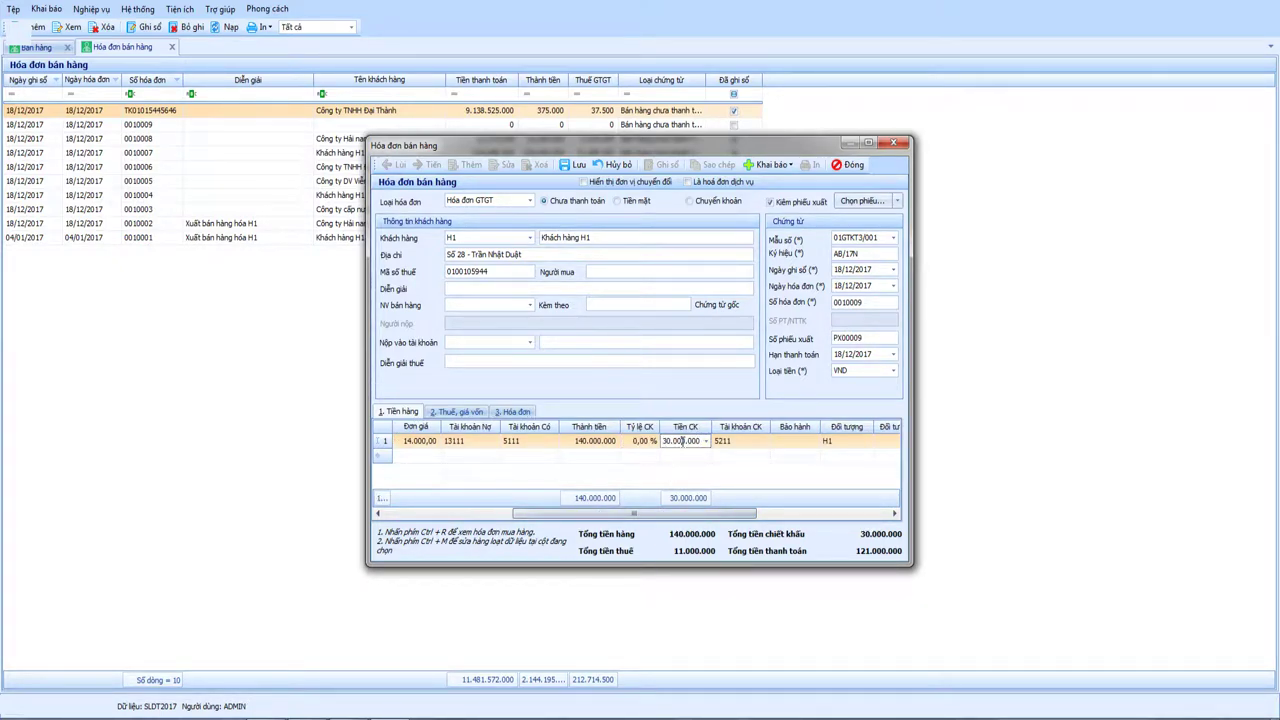
drag(663, 441, 706, 441)
- Set the discount rate (Tỷ lệ CK) of the Hàng hóa 003 line to 5%
click(634, 441)
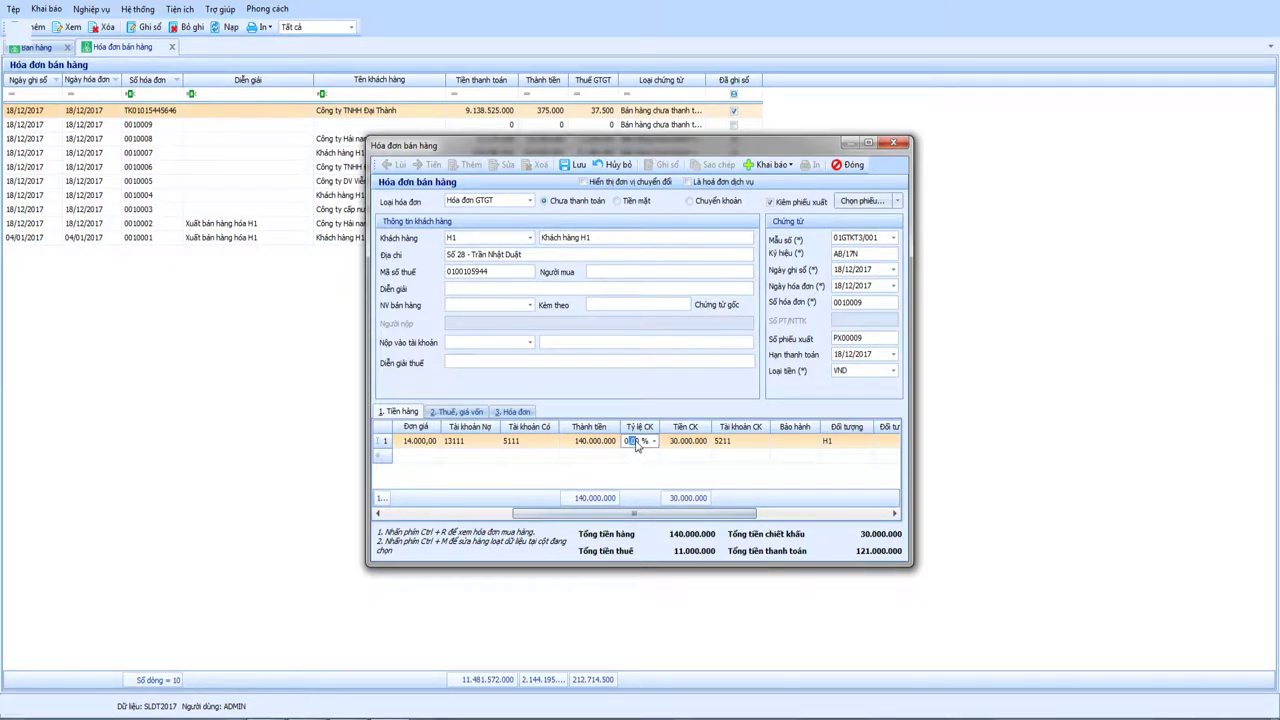
text(5)
key(Tab)
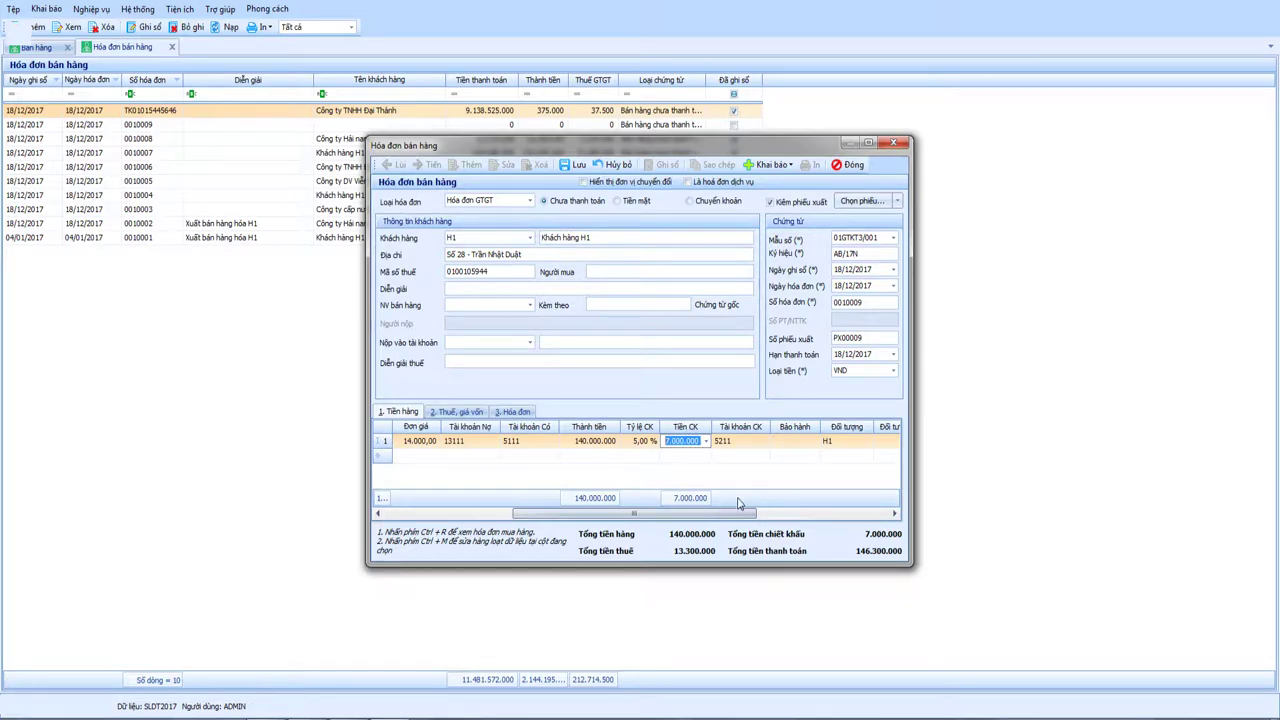
- Set the Hàng hóa 003 line's discount rate back to 0%
drag(641, 516, 627, 518)
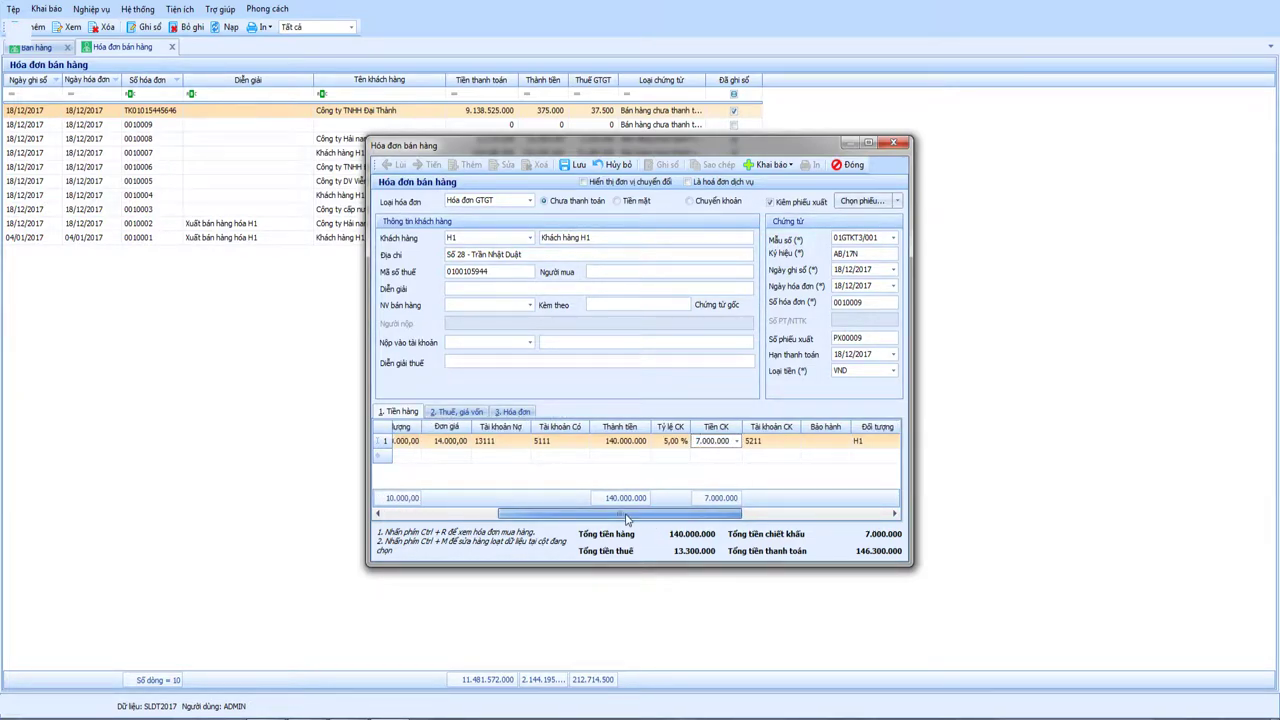
click(664, 442)
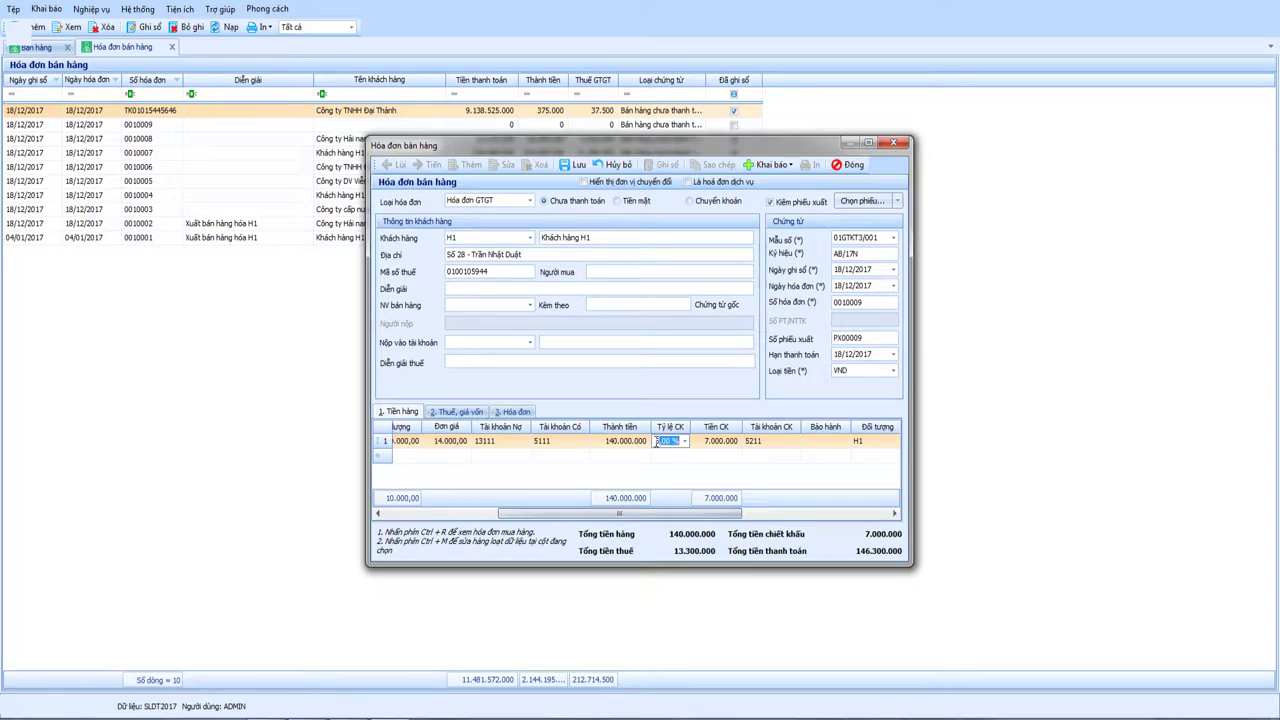
double_click(658, 441)
text(0)
key(Tab)
- Reselect item VT00003 (Hàng hóa 003) on the invoice line to reapply the policy discount, and set the quantity to 10.000
drag(651, 517, 538, 517)
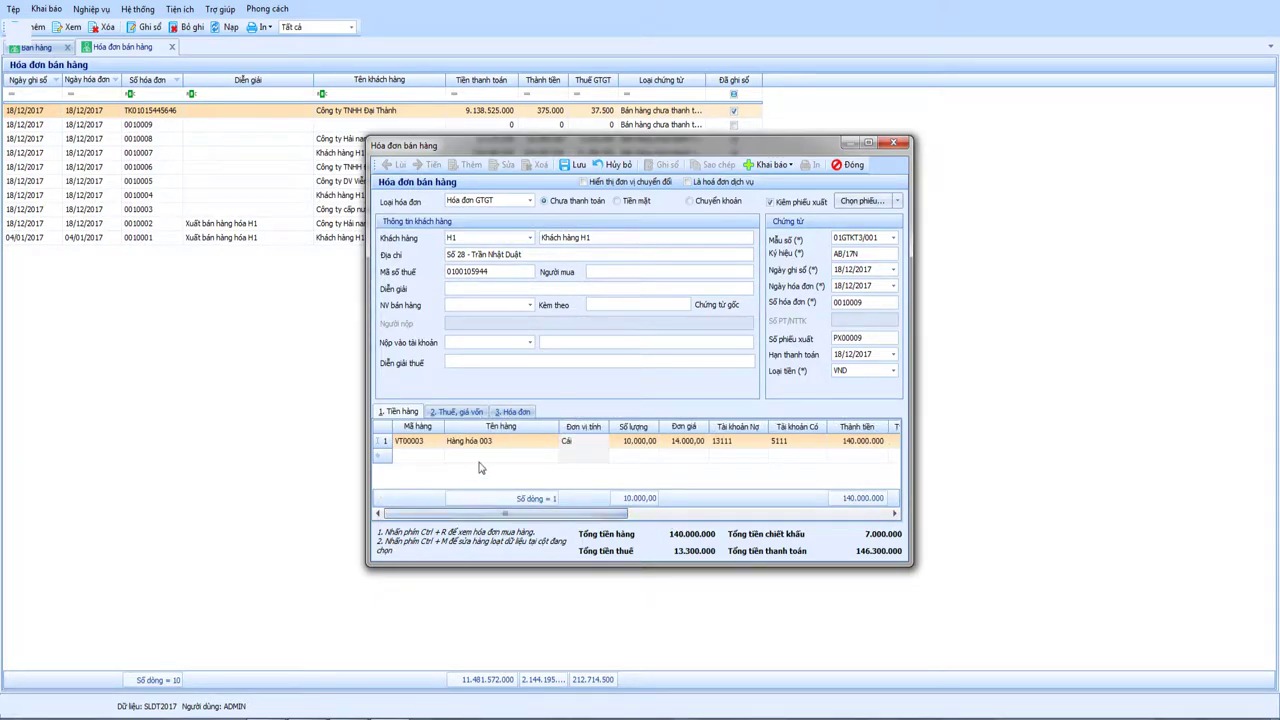
click(430, 441)
click(437, 441)
click(463, 613)
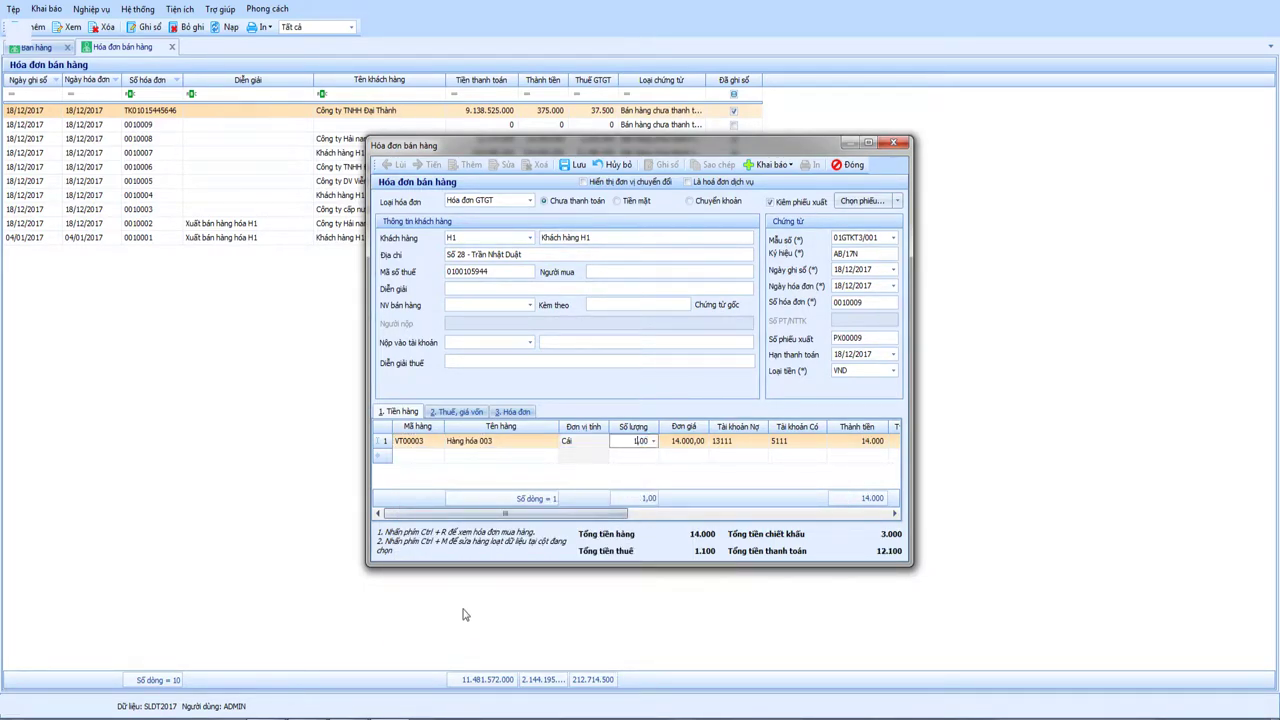
text(00,00)
key(Tab)
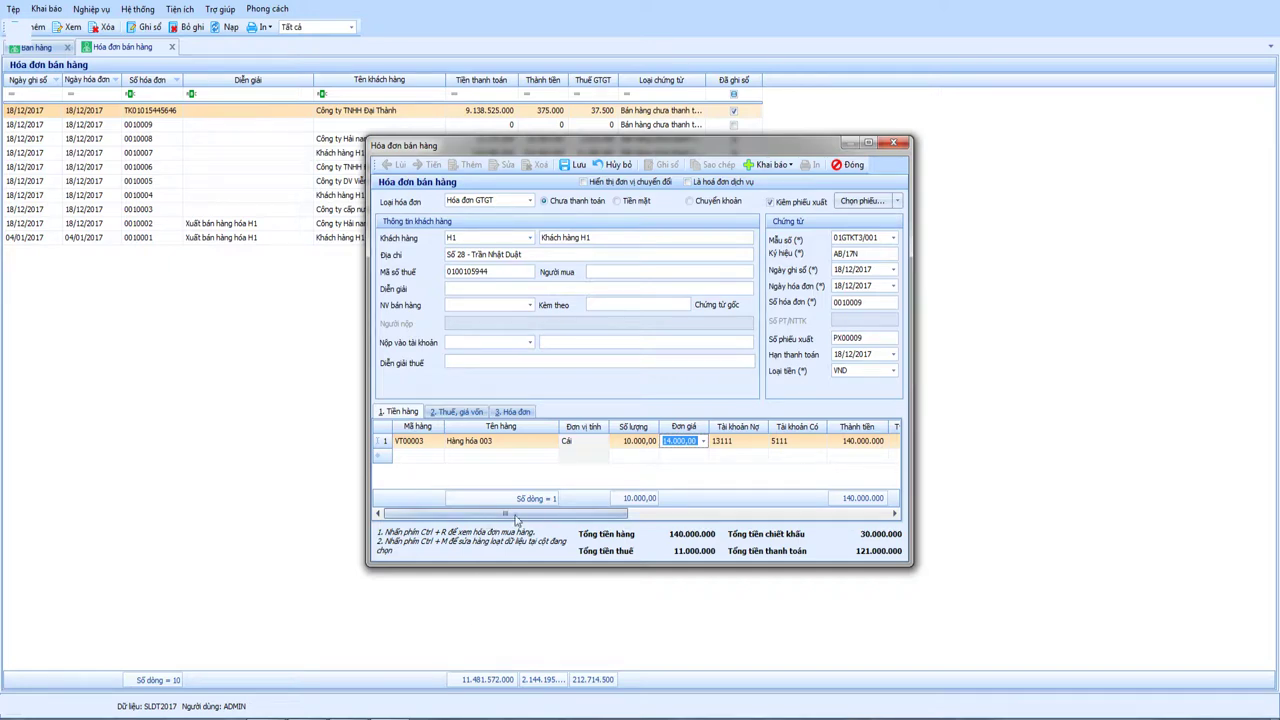
- Examine the recalculated line's unit price, amount, discount rate and discount amount, keeping the invoice window in clear view
drag(518, 515, 652, 527)
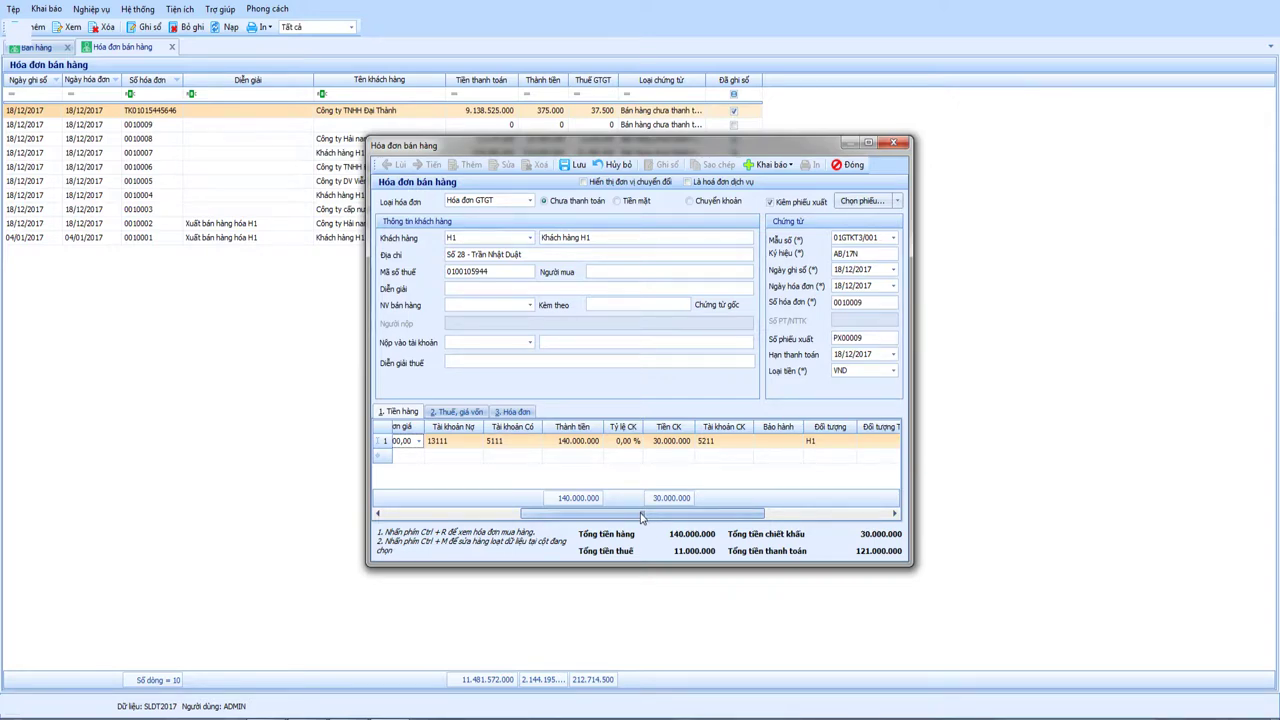
drag(645, 516, 669, 517)
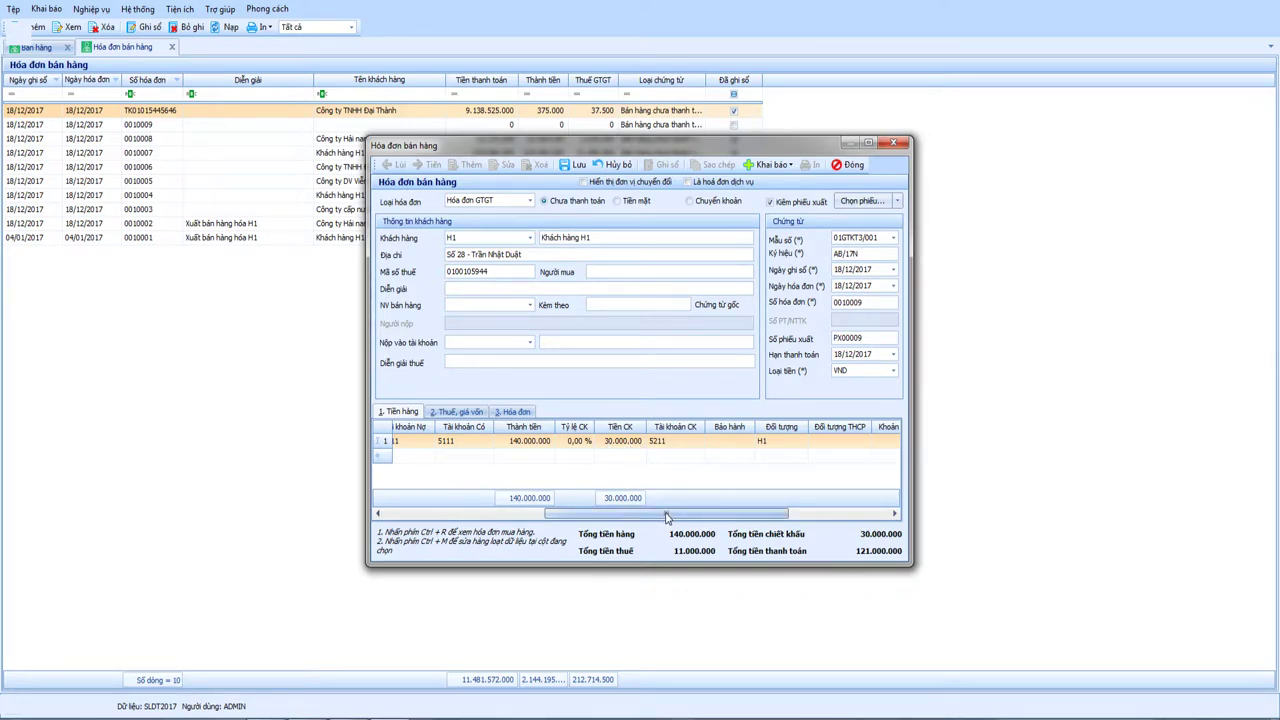
drag(667, 517, 515, 518)
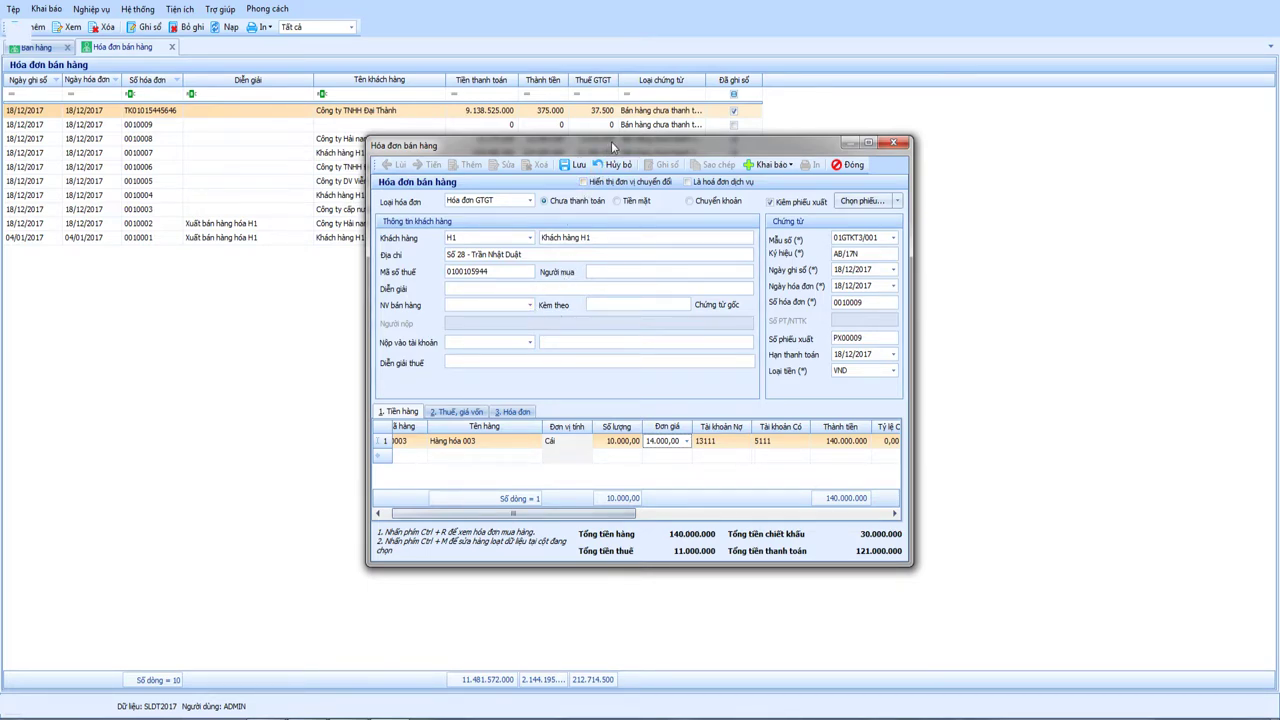
drag(612, 146, 630, 162)
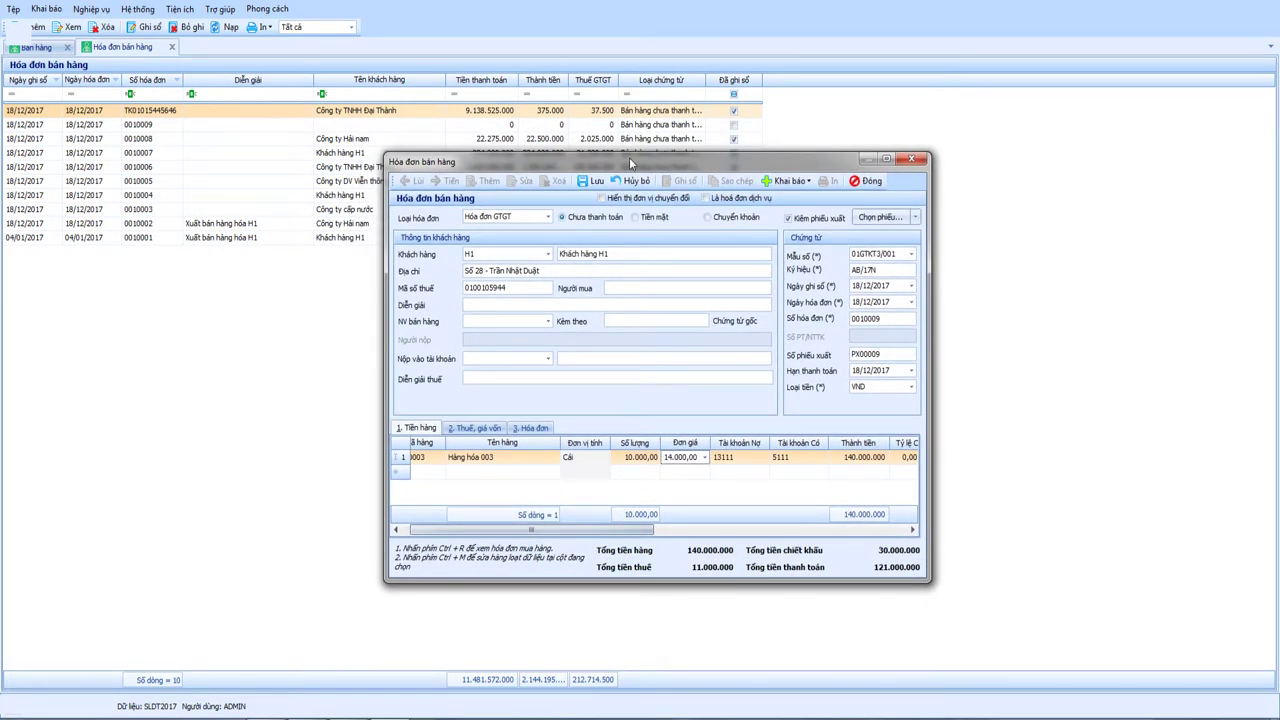